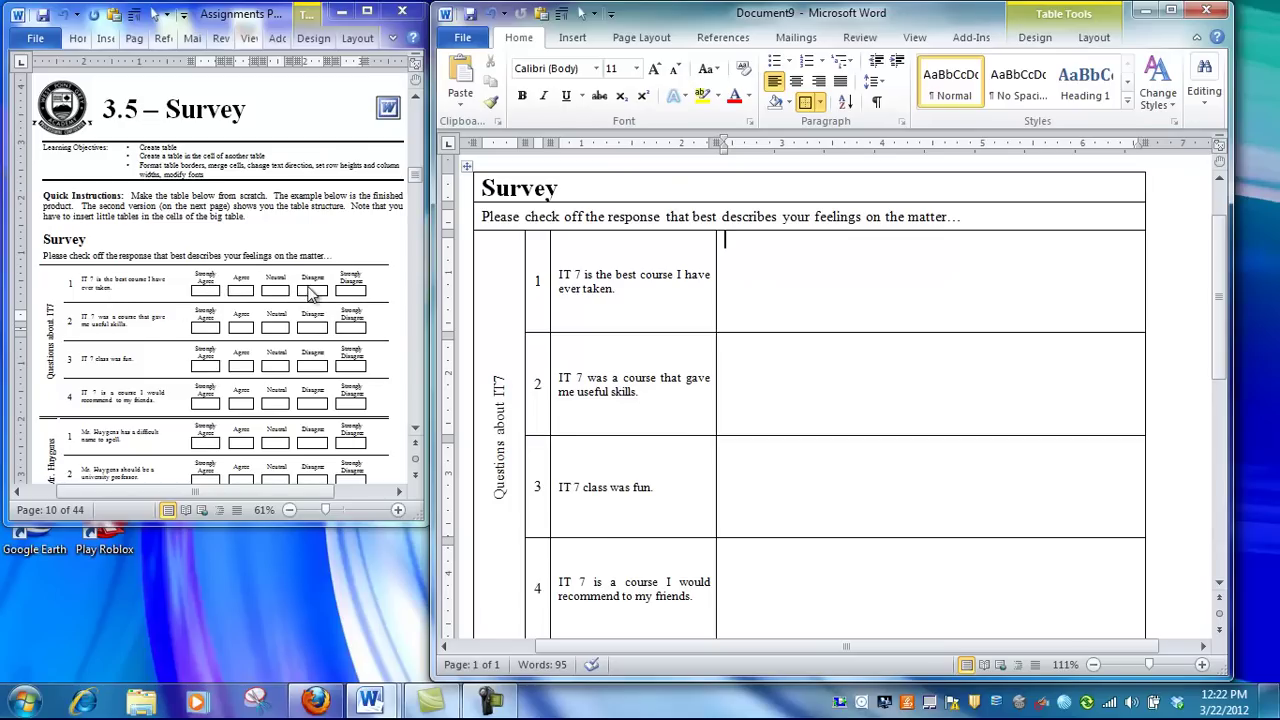
# Examine the small response tables nested in the sample survey, including the table structure version on page 11 of the assignment document
pyautogui.moveTo(401, 346); pyautogui.dragTo(235, 323)
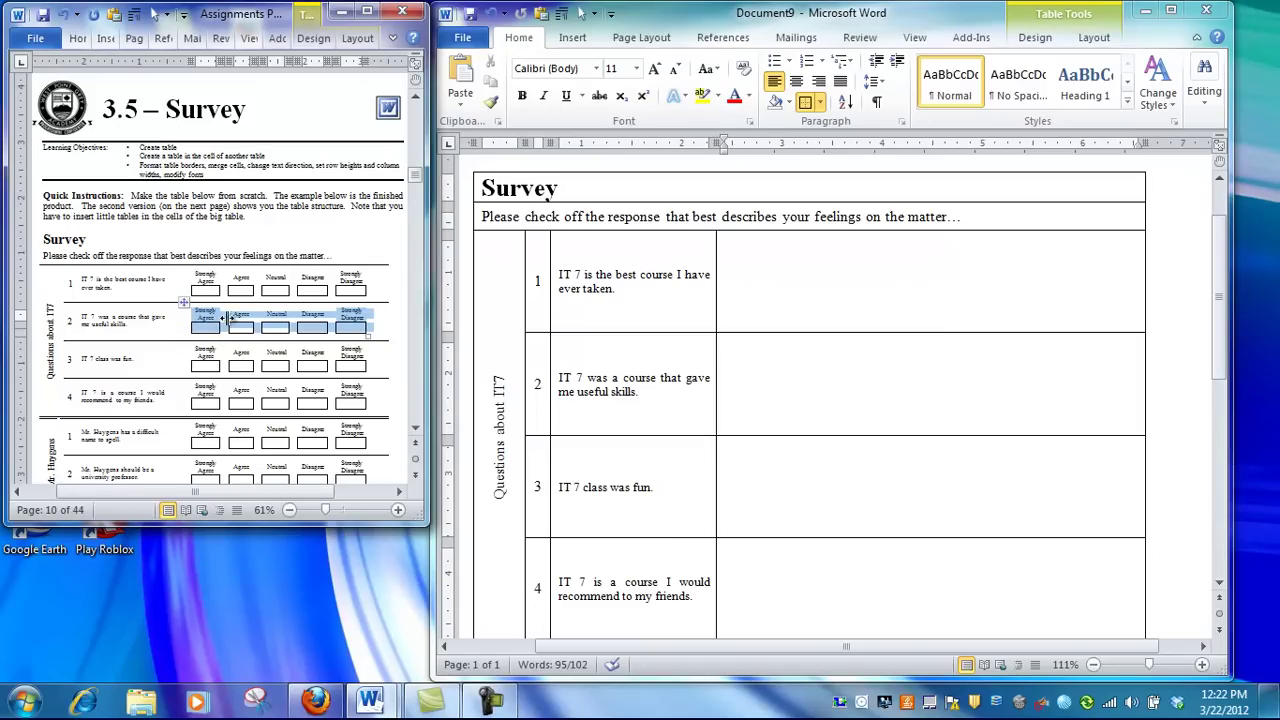
pyautogui.scroll(-8, 416, 422)
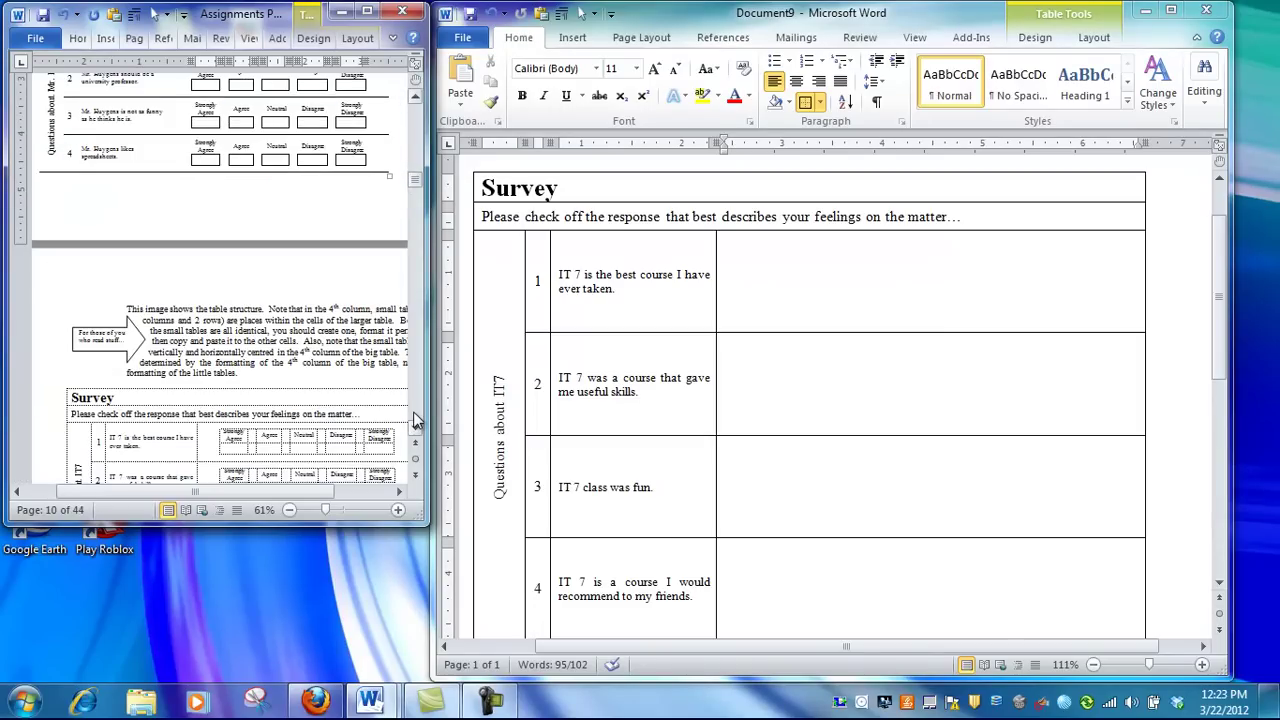
pyautogui.scroll(-5, 416, 432)
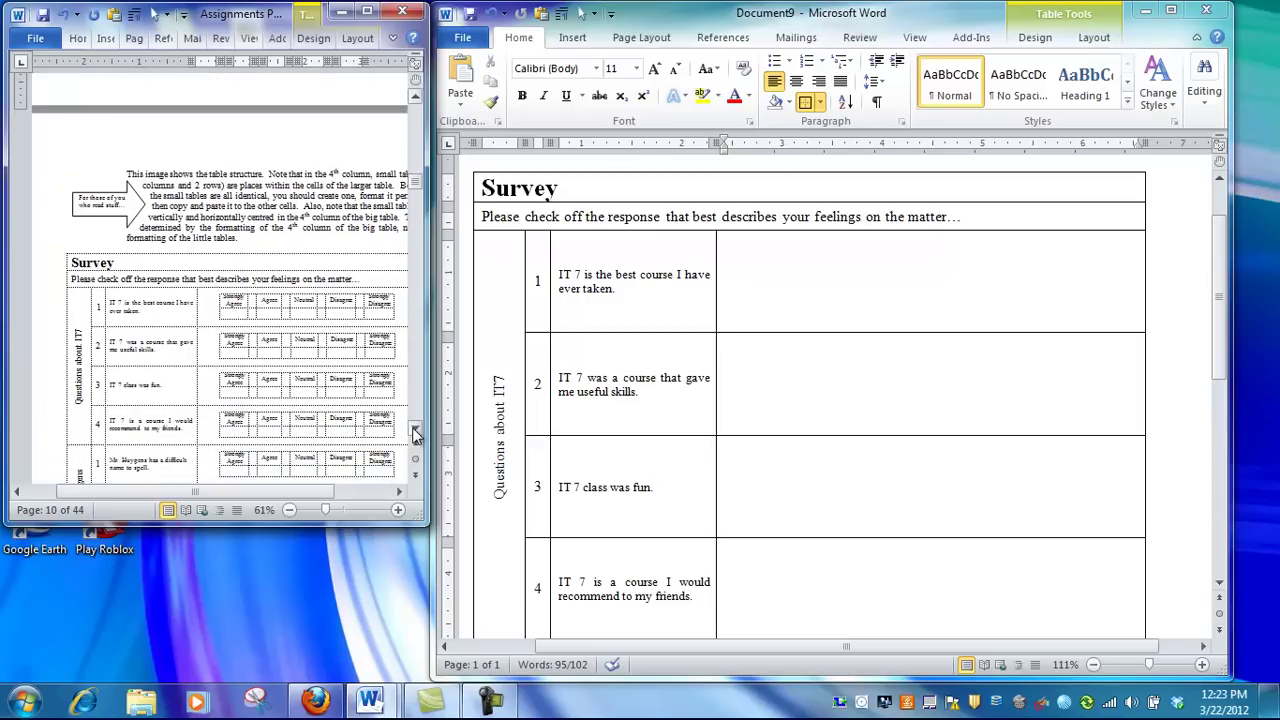
pyautogui.scroll(-2, 416, 432)
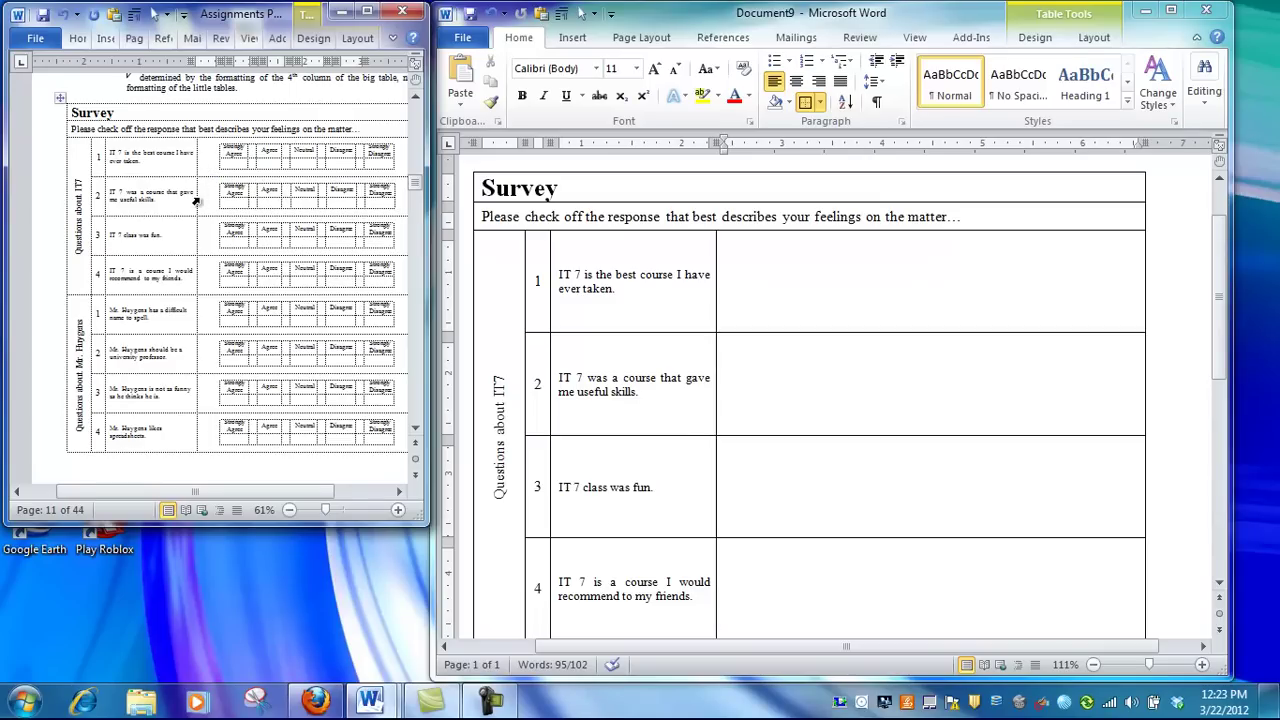
pyautogui.click(196, 200)
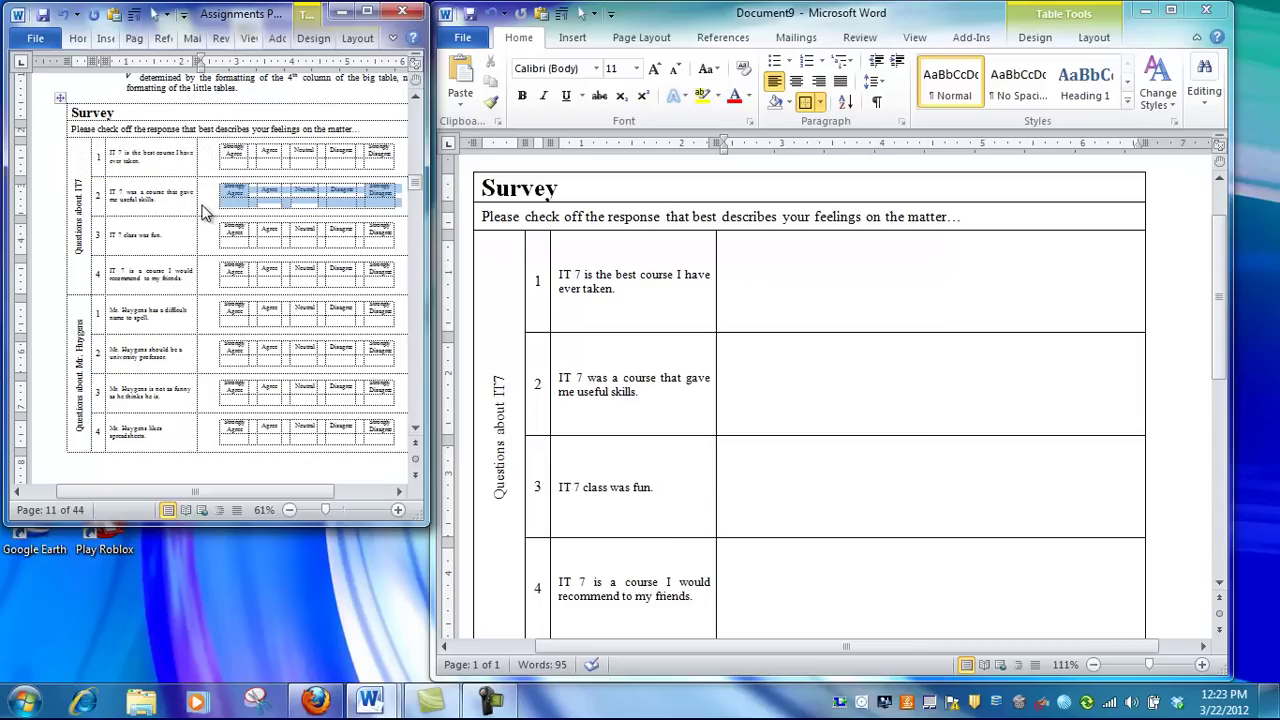
pyautogui.click(276, 197)
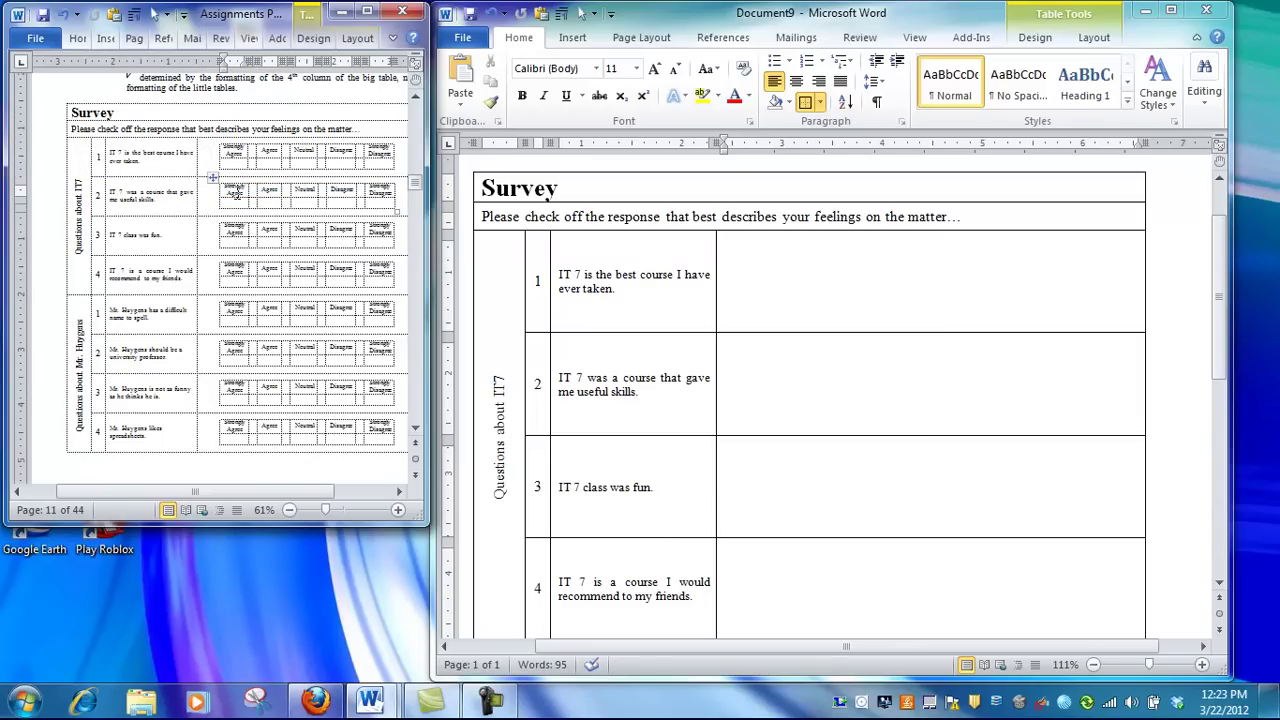
# Check the font size of the "Strongly Agree" label in the assignment's sample table, keeping the whole sample in view for reference
pyautogui.click(367, 11)
pyautogui.scroll(6, 420, 200)
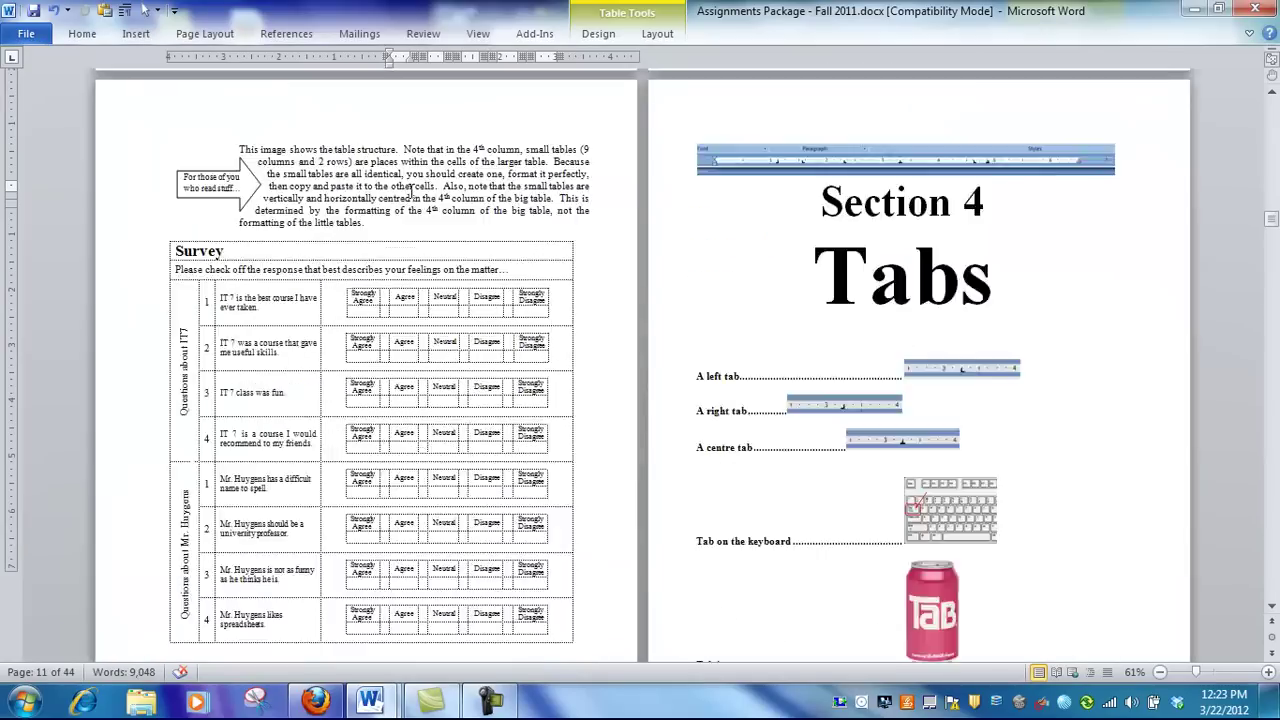
pyautogui.click(620, 458)
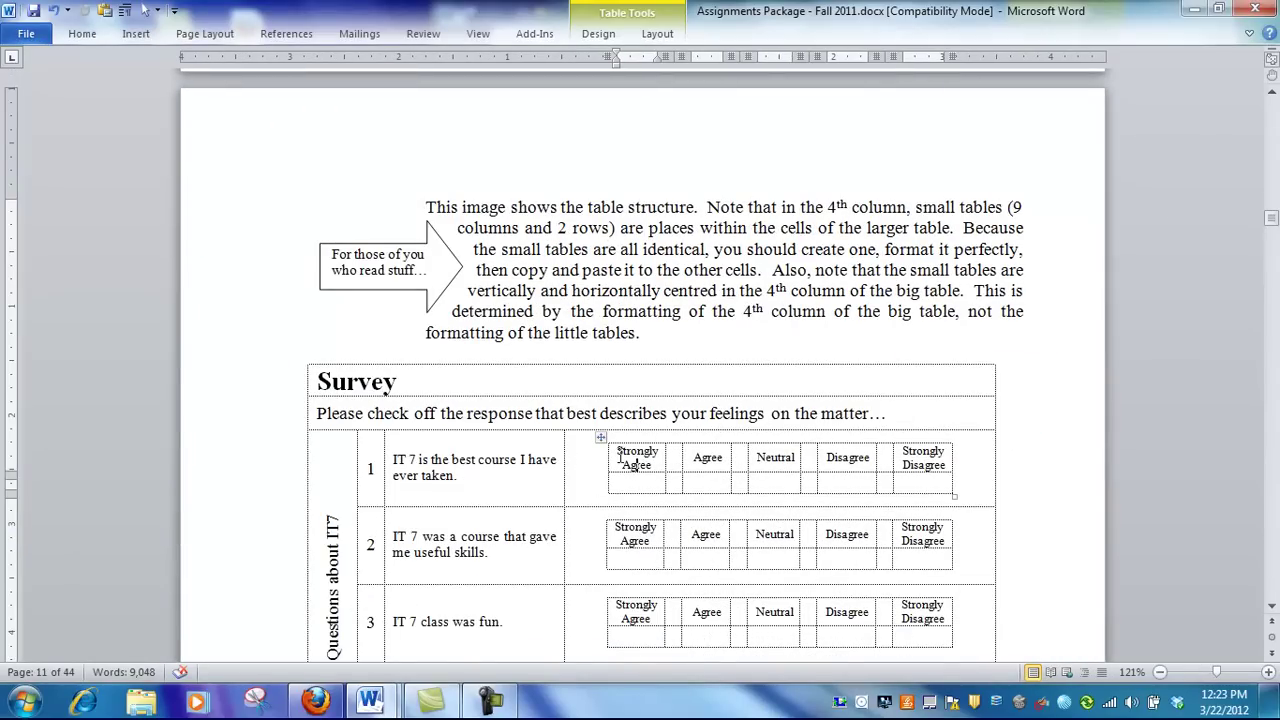
pyautogui.moveTo(621, 451); pyautogui.dragTo(652, 468)
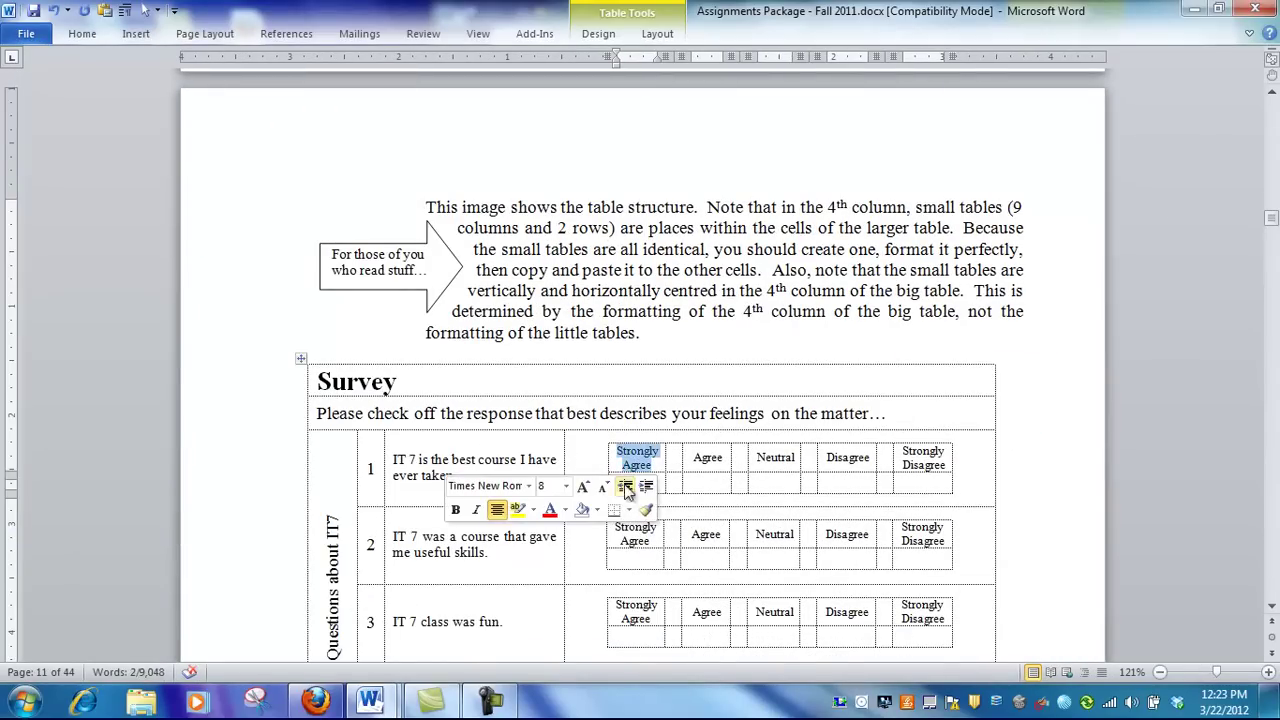
pyautogui.moveTo(420, 462); pyautogui.dragTo(520, 462)
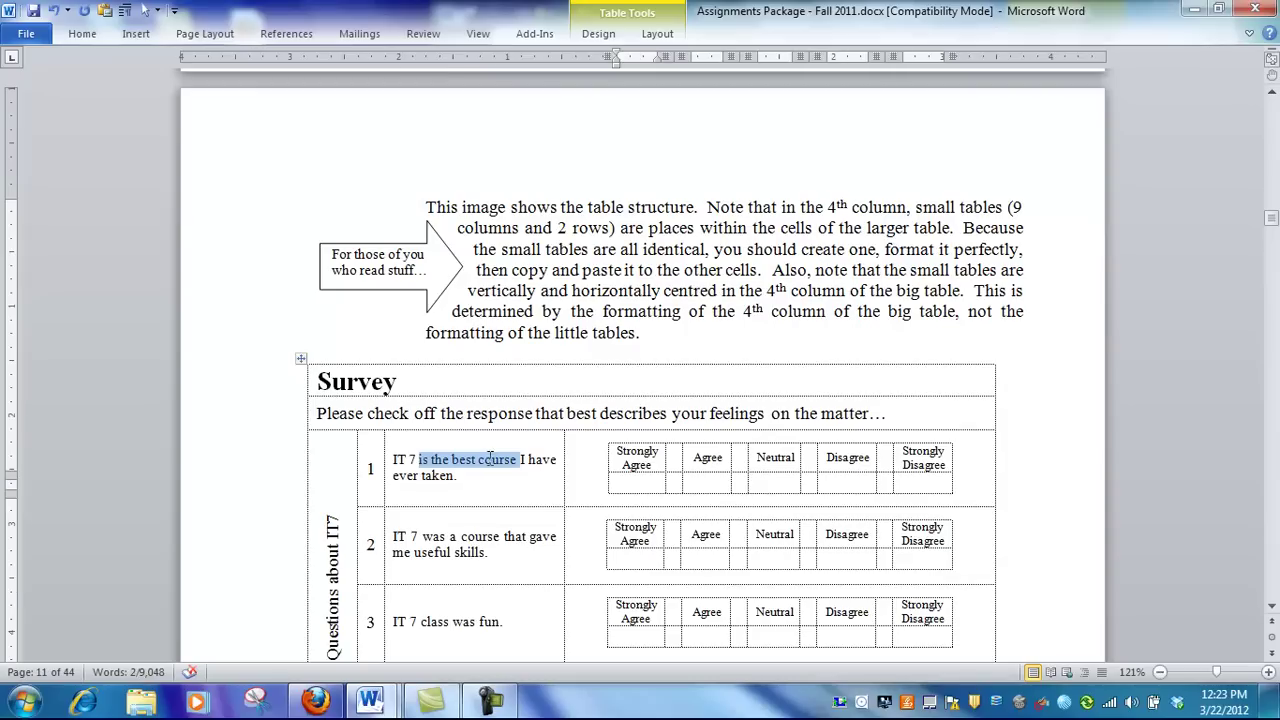
pyautogui.click(633, 462)
pyautogui.moveTo(618, 451); pyautogui.dragTo(658, 468)
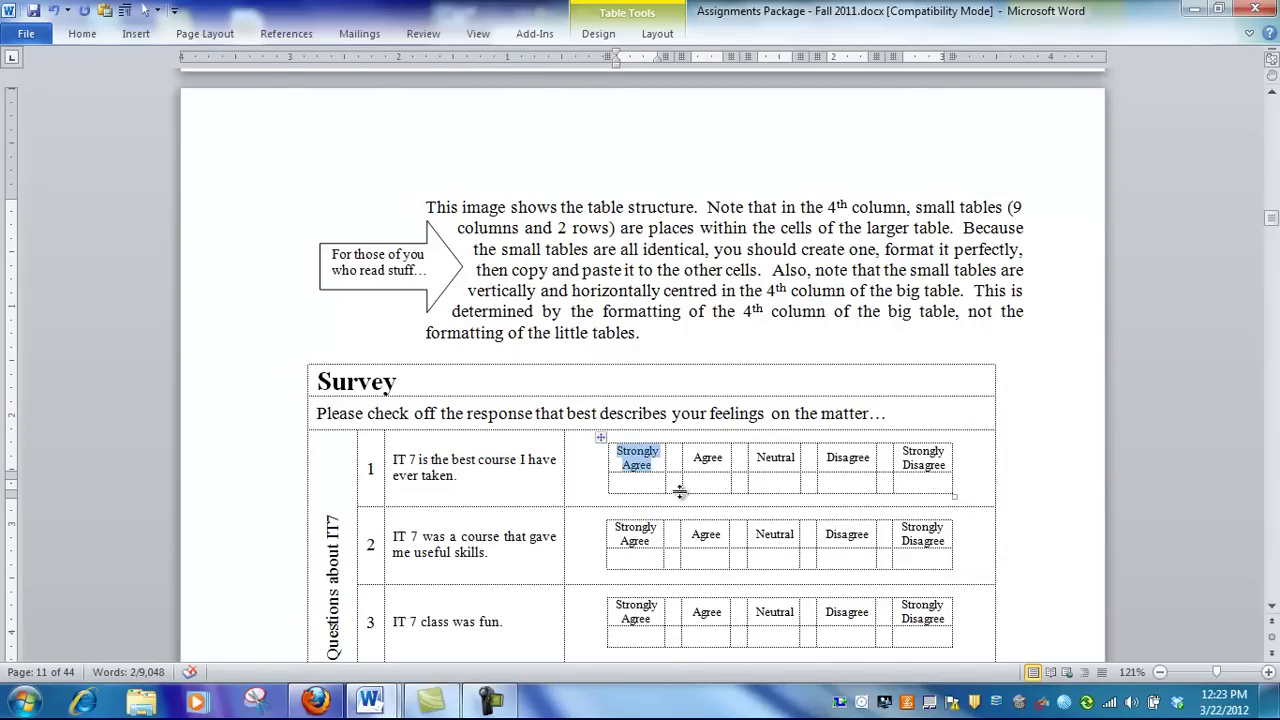
pyautogui.click(82, 34)
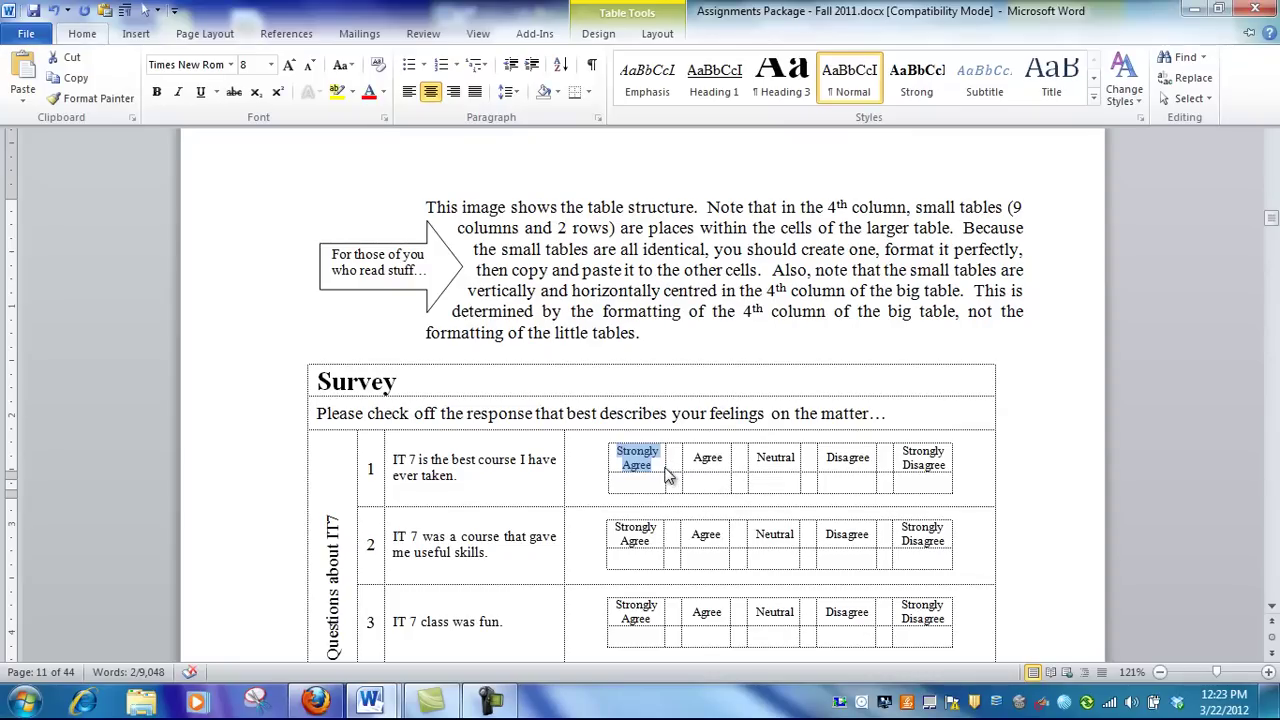
pyautogui.click(1218, 9)
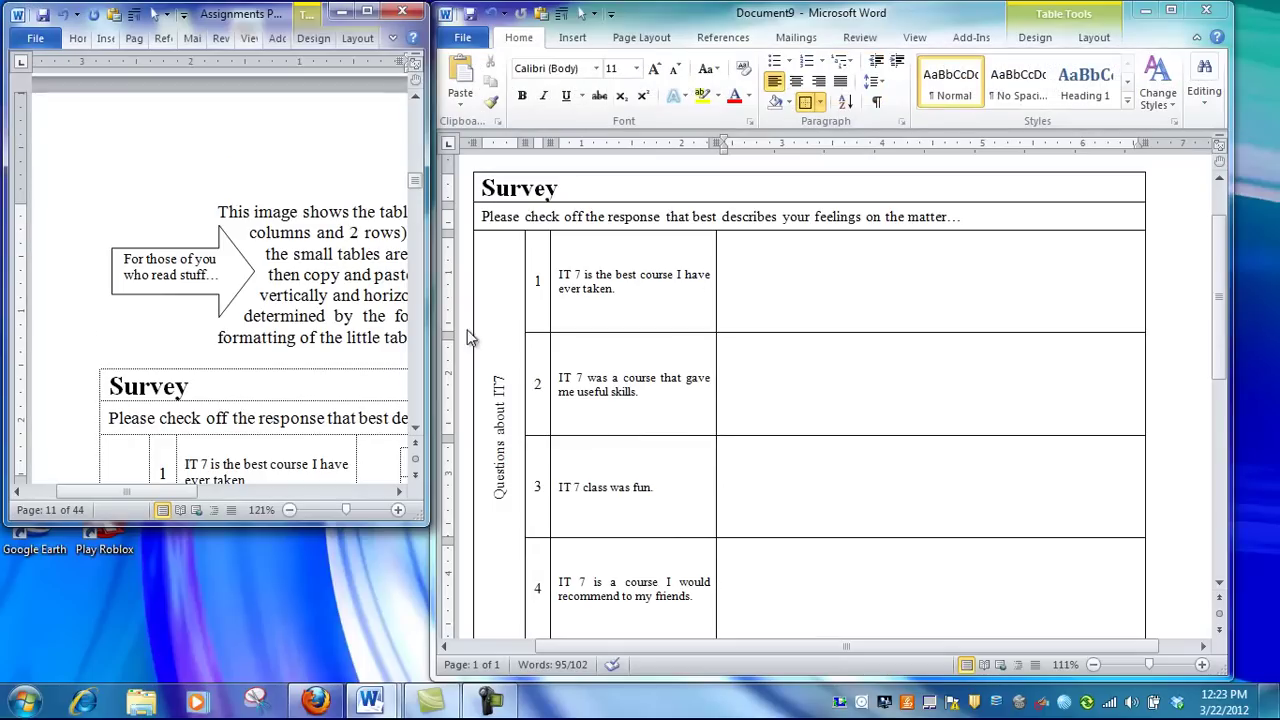
pyautogui.keyDown('ctrl'); pyautogui.scroll(-8, 307, 405); pyautogui.keyUp('ctrl')
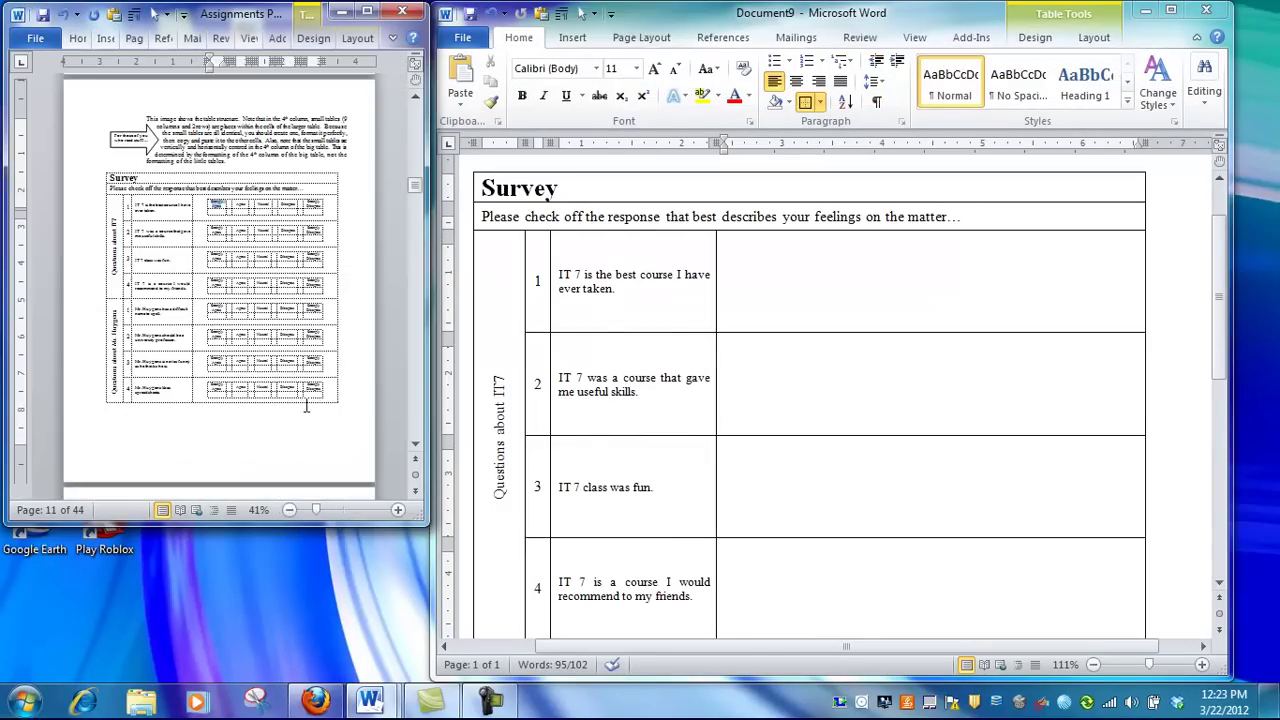
pyautogui.keyDown('ctrl'); pyautogui.scroll(1, 307, 405); pyautogui.keyUp('ctrl')
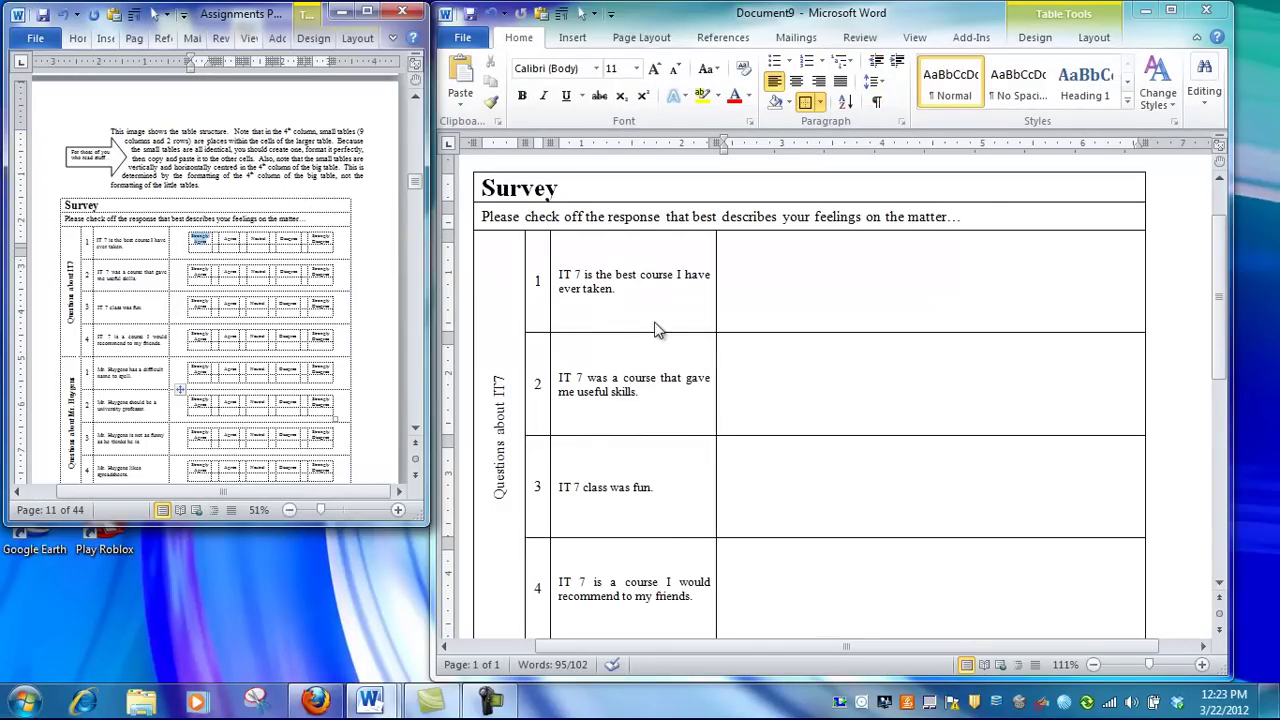
# Insert a nested table of 9 columns and 2 rows in Document9's empty response cell for question 1
pyautogui.click(781, 310)
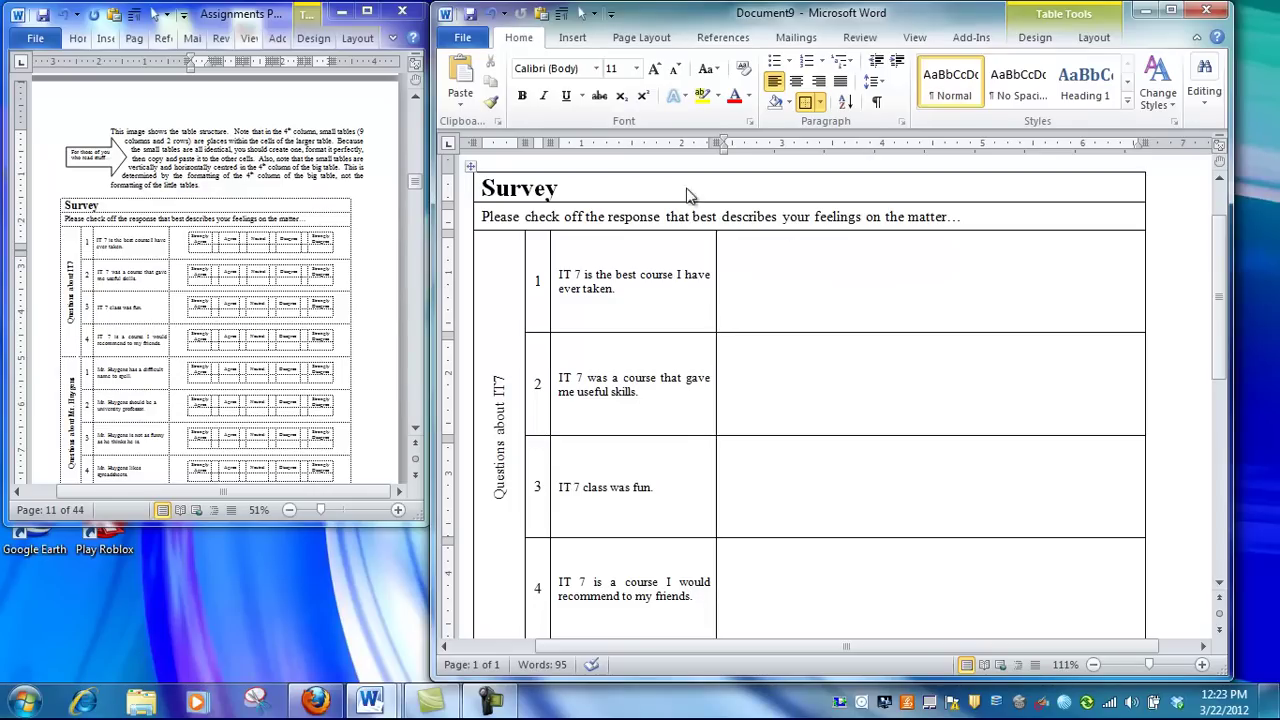
pyautogui.click(576, 40)
pyautogui.click(555, 95)
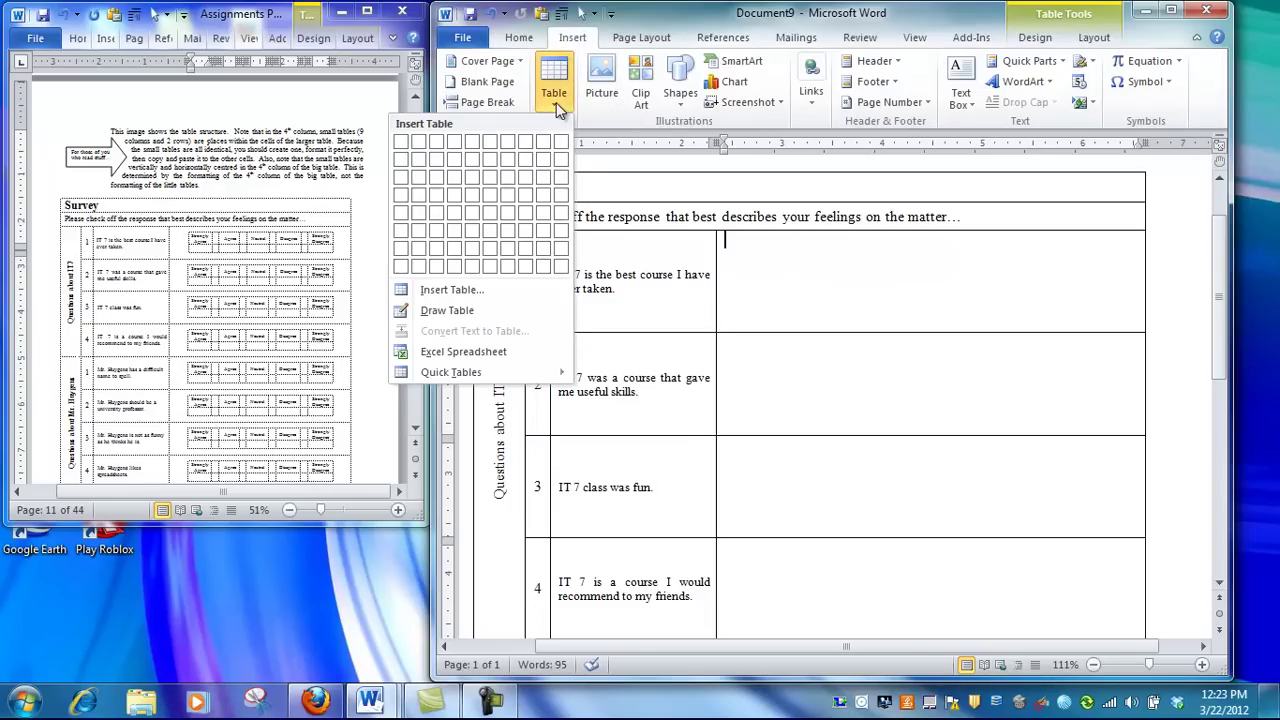
pyautogui.click(541, 163)
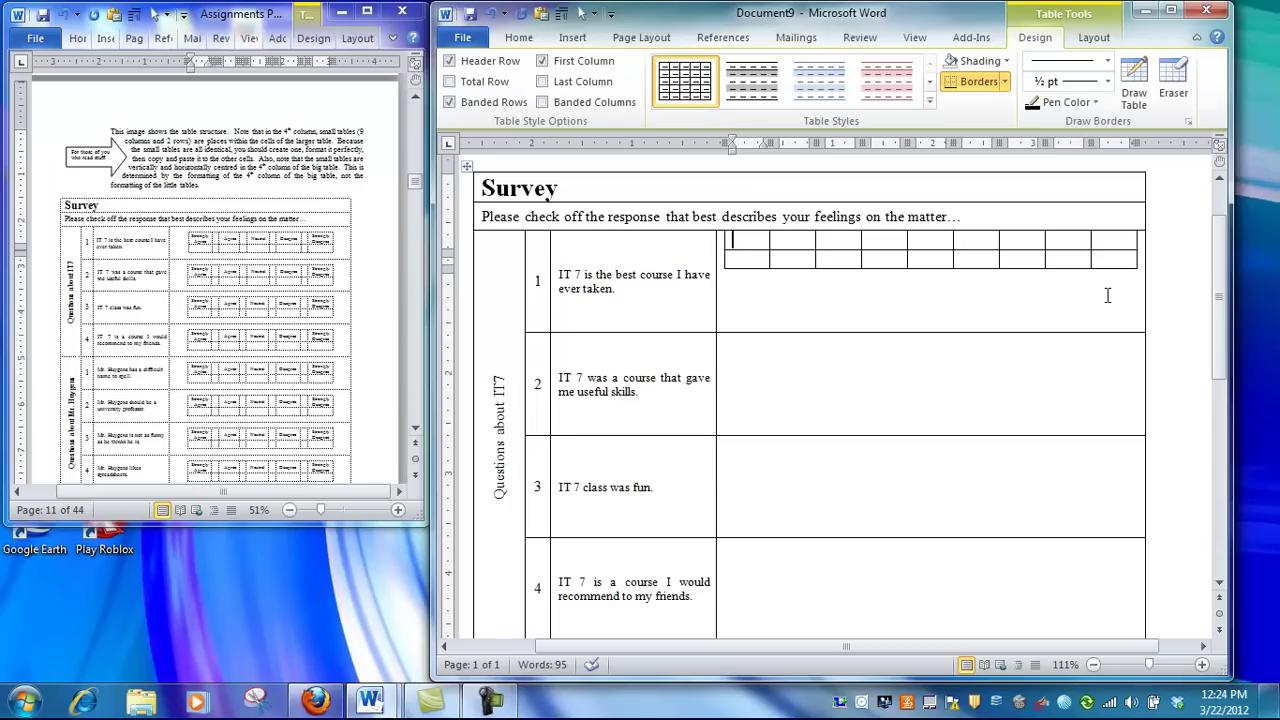
# Set the font size of the entire nested table to 8
pyautogui.click(761, 243)
pyautogui.click(714, 226)
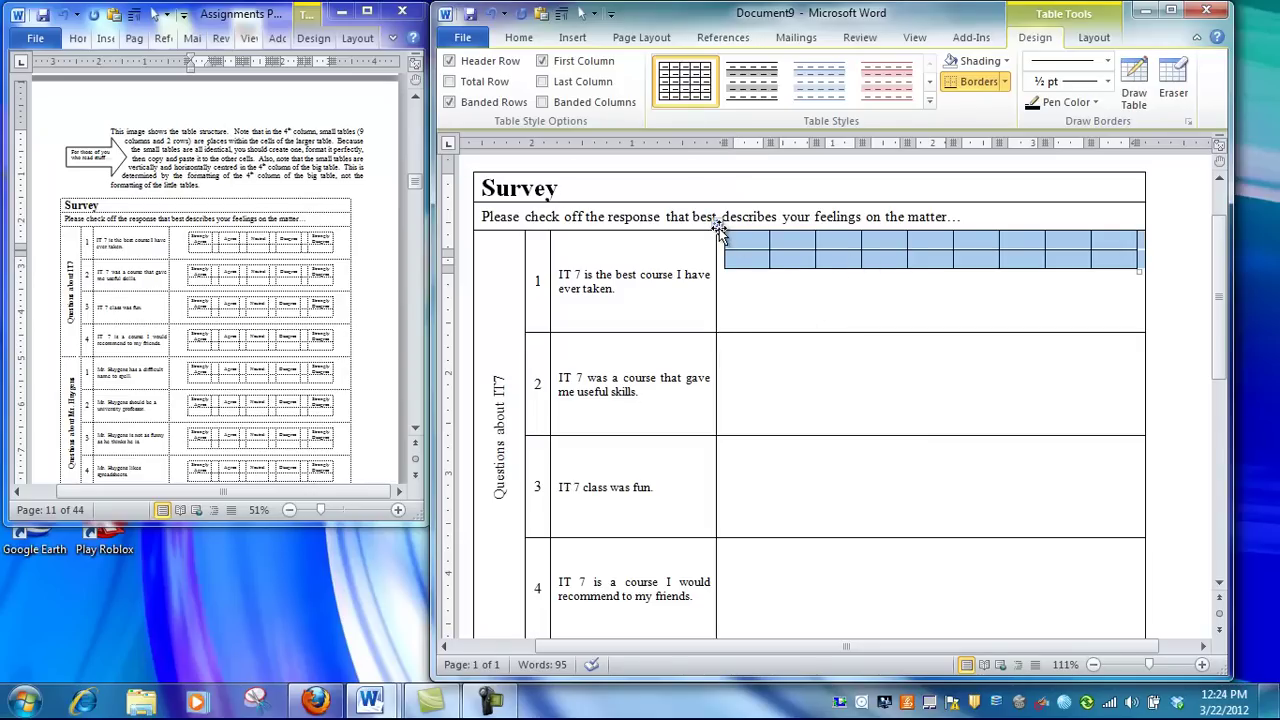
pyautogui.click(519, 37)
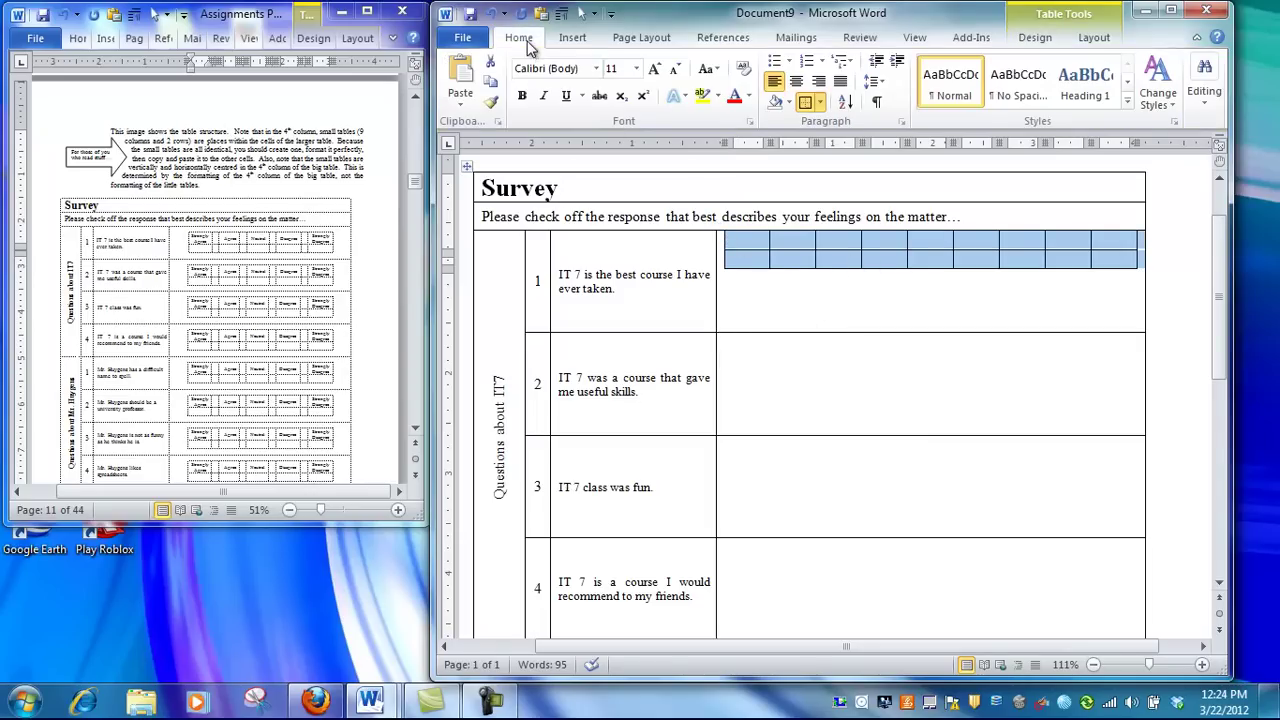
pyautogui.click(637, 68)
pyautogui.click(615, 88)
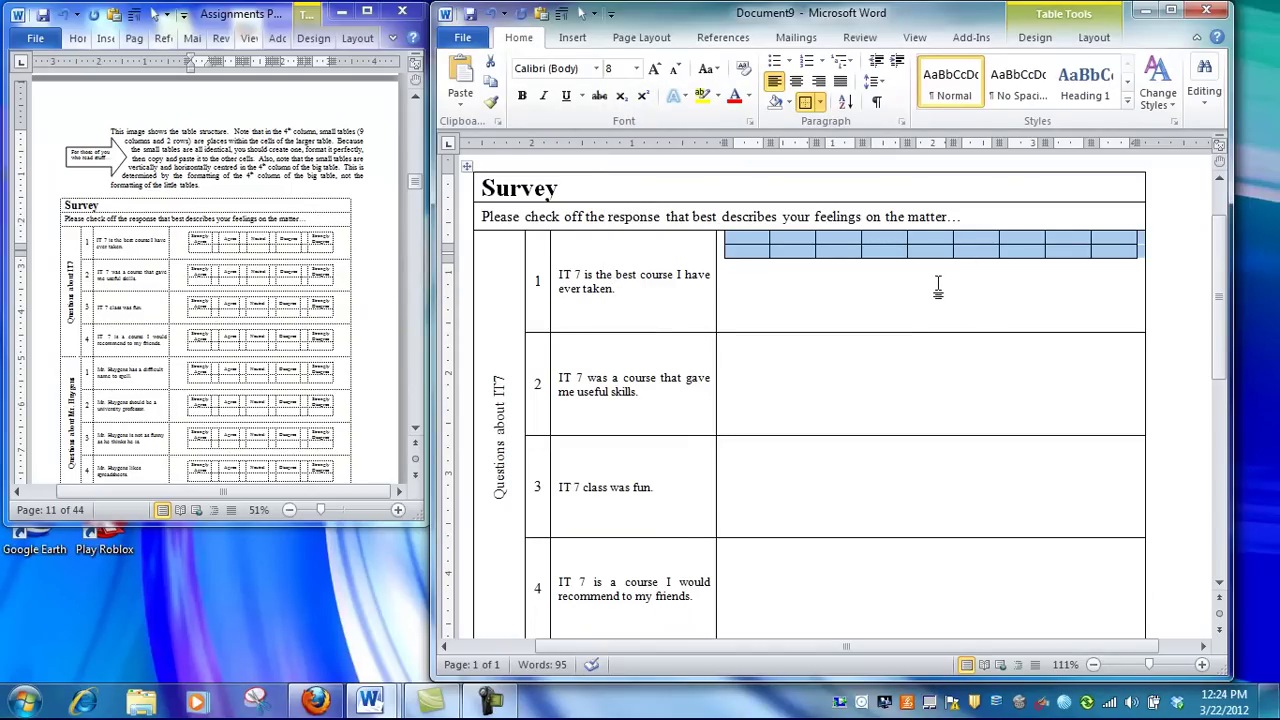
pyautogui.click(936, 282)
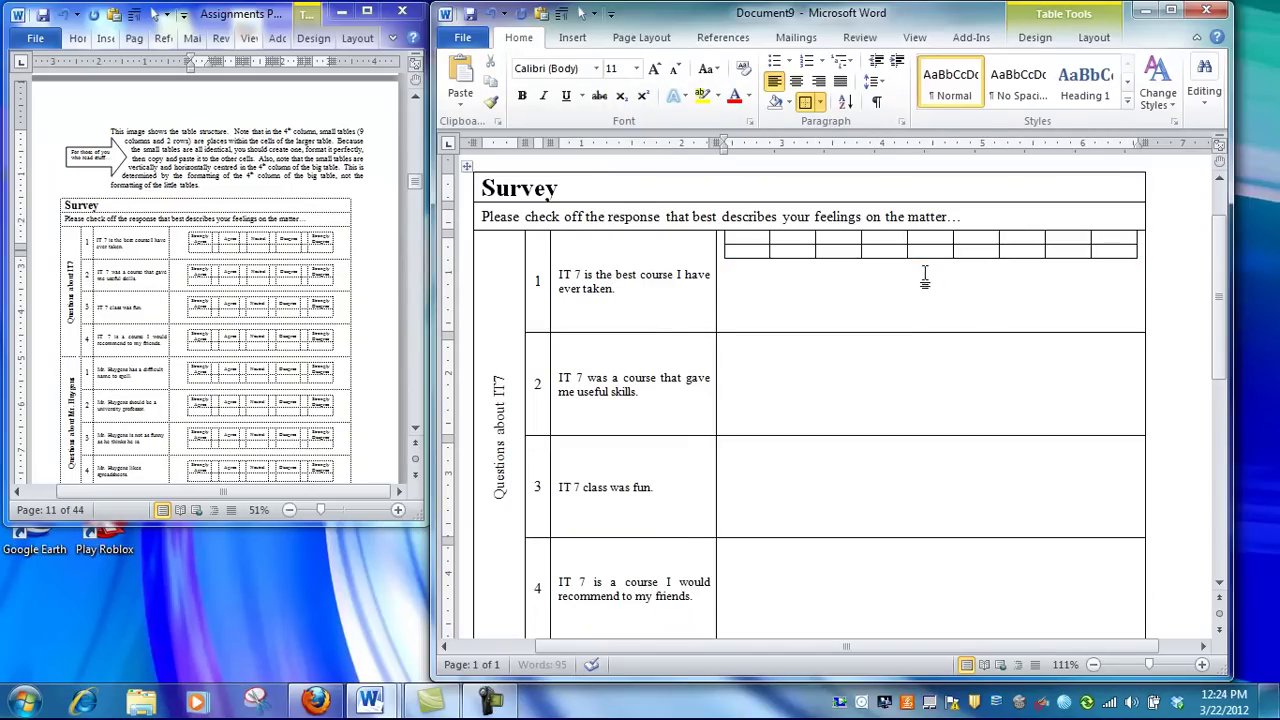
# Narrow the four spacer columns between the response columns of the nested table and widen the five response columns
pyautogui.click(797, 251)
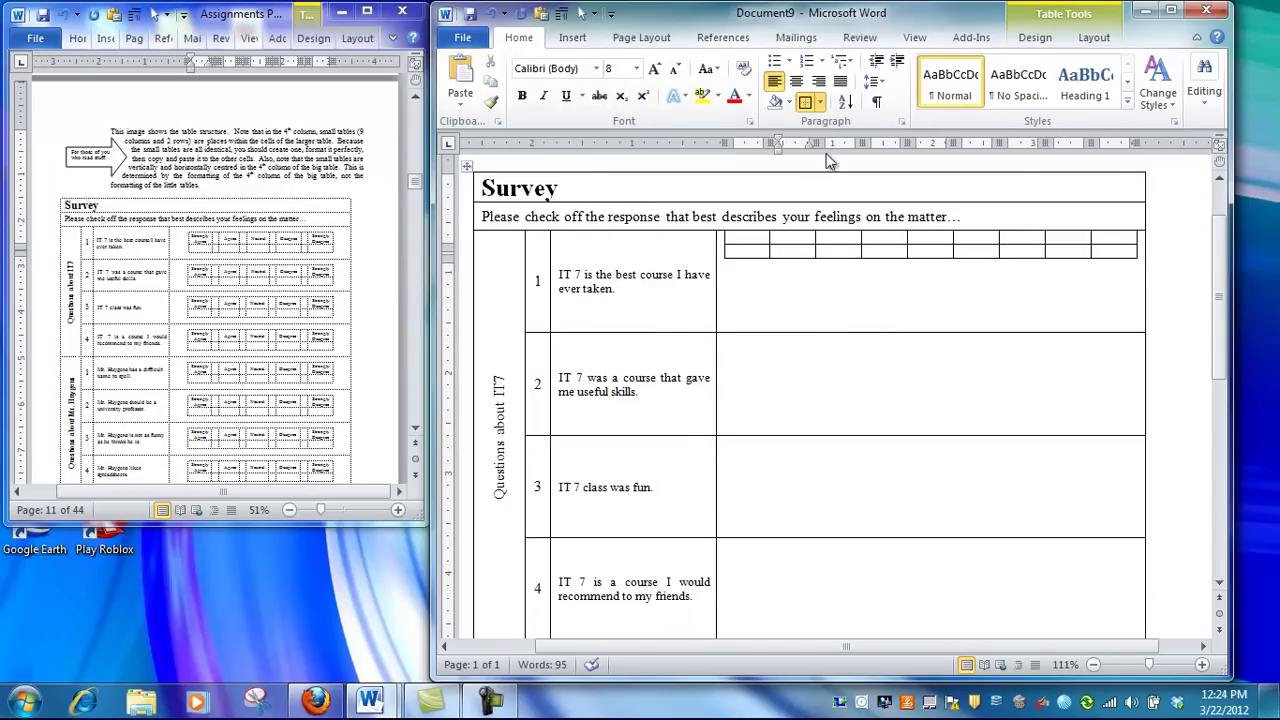
pyautogui.moveTo(816, 143); pyautogui.dragTo(787, 143)
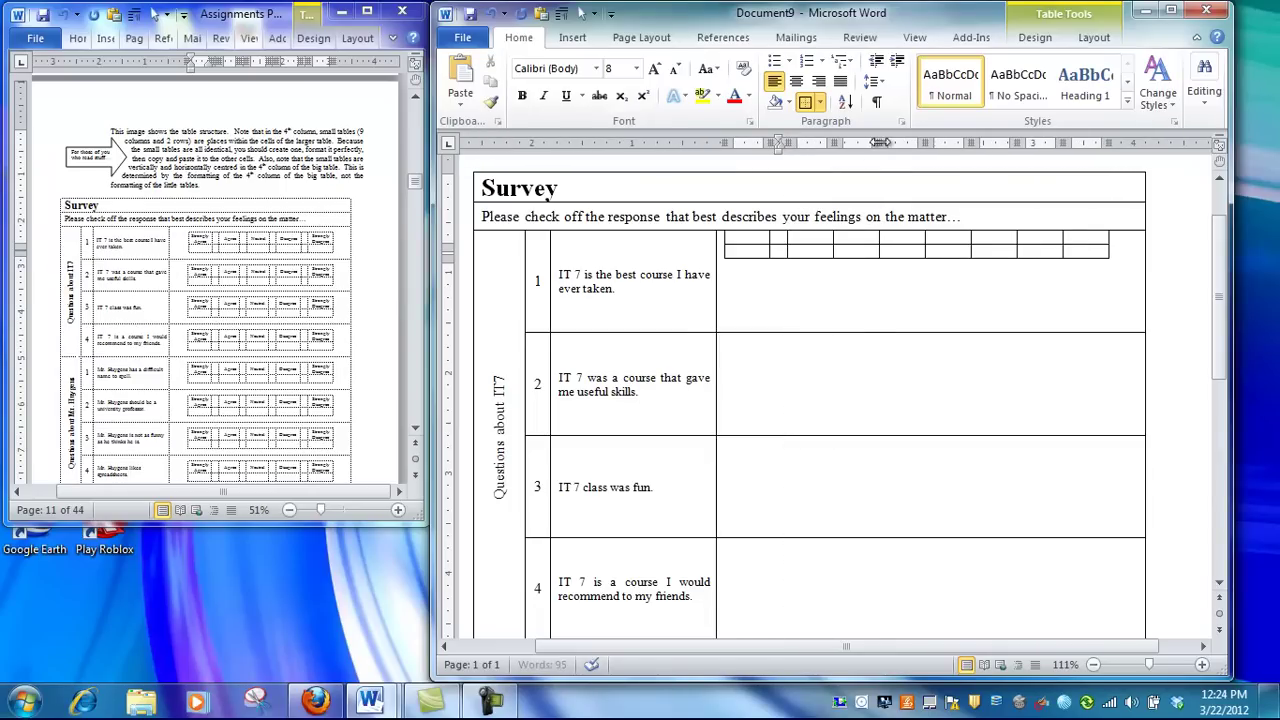
pyautogui.moveTo(880, 143); pyautogui.dragTo(850, 143)
pyautogui.moveTo(941, 145); pyautogui.dragTo(900, 146)
pyautogui.moveTo(1003, 146); pyautogui.dragTo(957, 146)
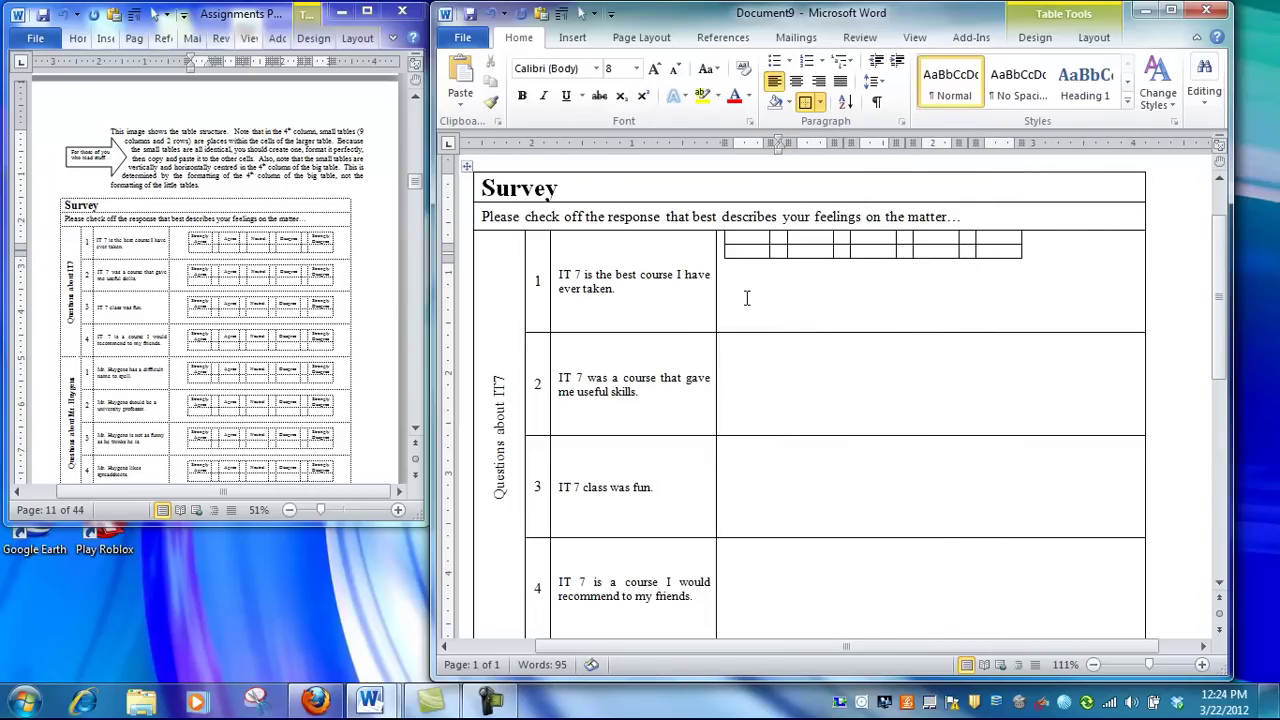
pyautogui.click(772, 250)
pyautogui.moveTo(771, 143); pyautogui.dragTo(1083, 148)
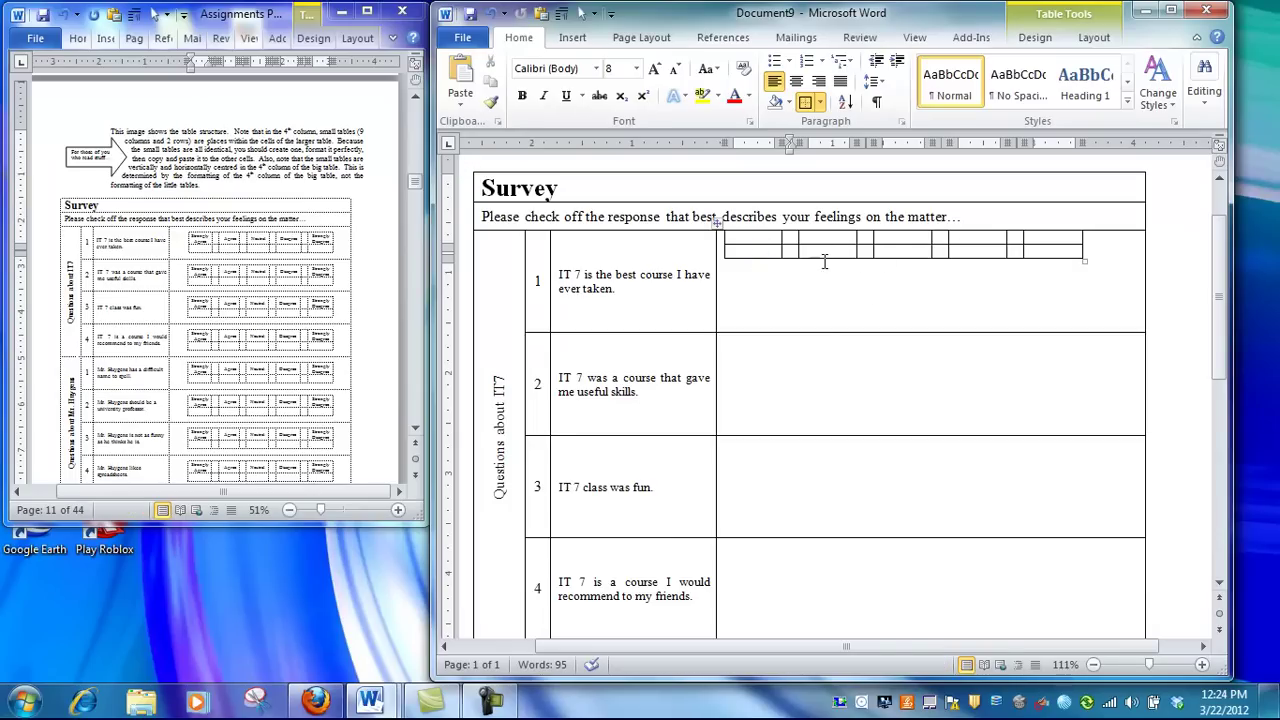
# Increase the height of the nested table's second row and distribute its two rows evenly
pyautogui.moveTo(826, 258); pyautogui.dragTo(830, 289)
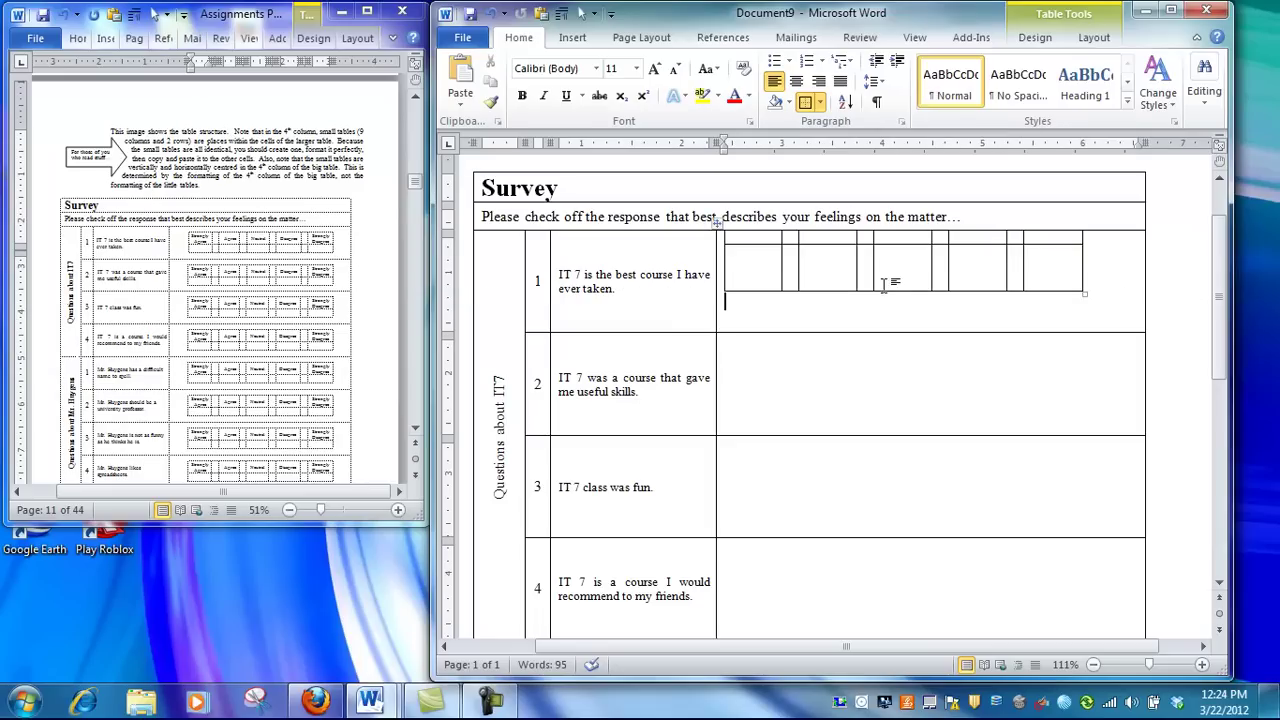
pyautogui.moveTo(766, 238); pyautogui.dragTo(1099, 258)
pyautogui.rightClick(1074, 263)
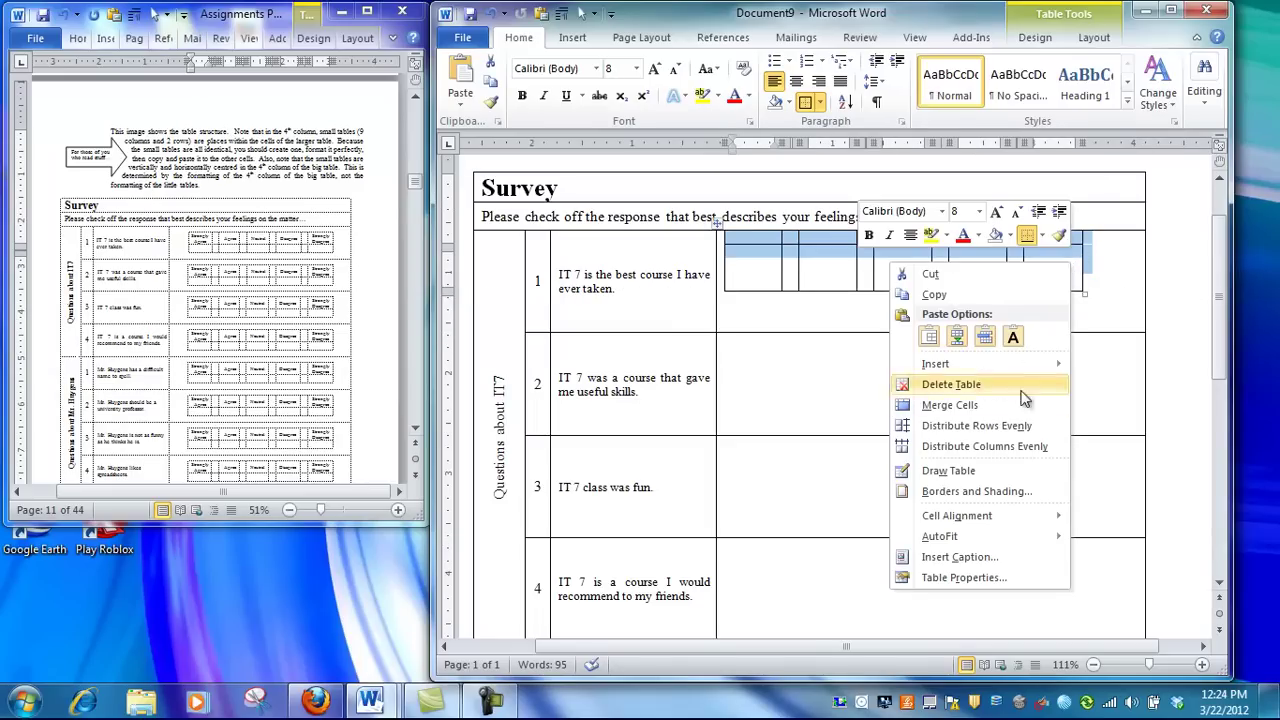
pyautogui.click(1015, 428)
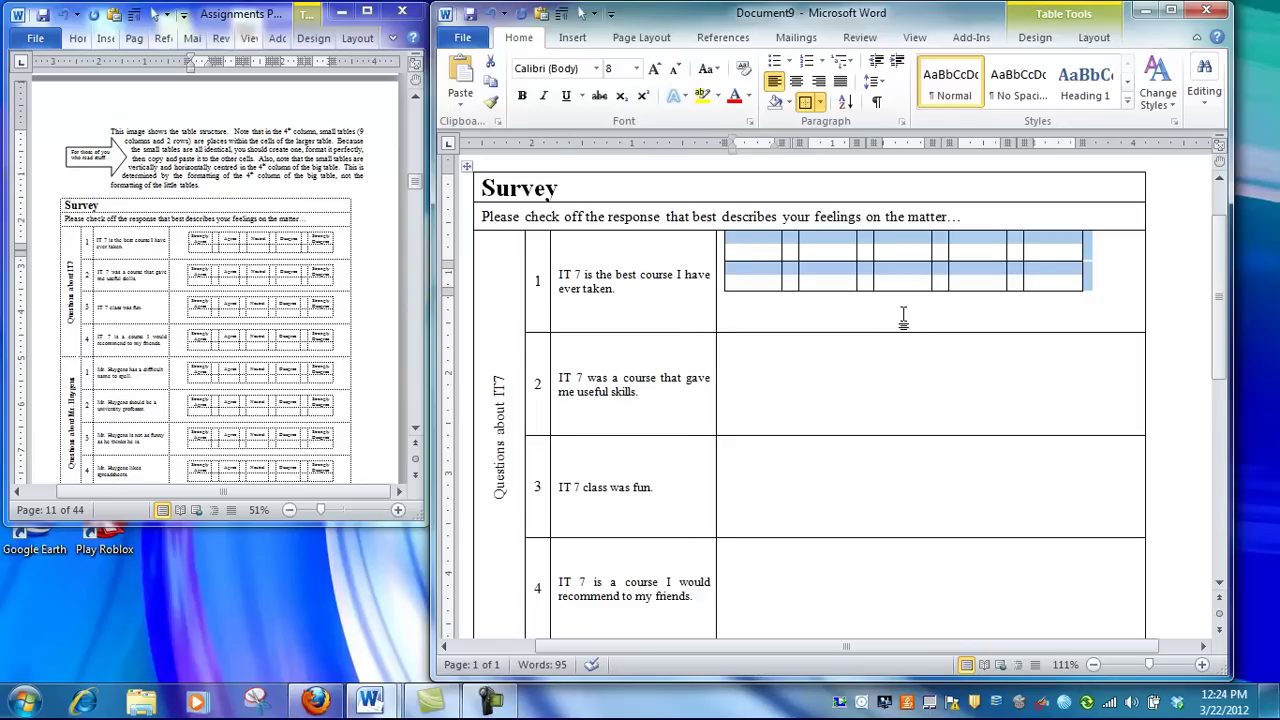
pyautogui.click(906, 318)
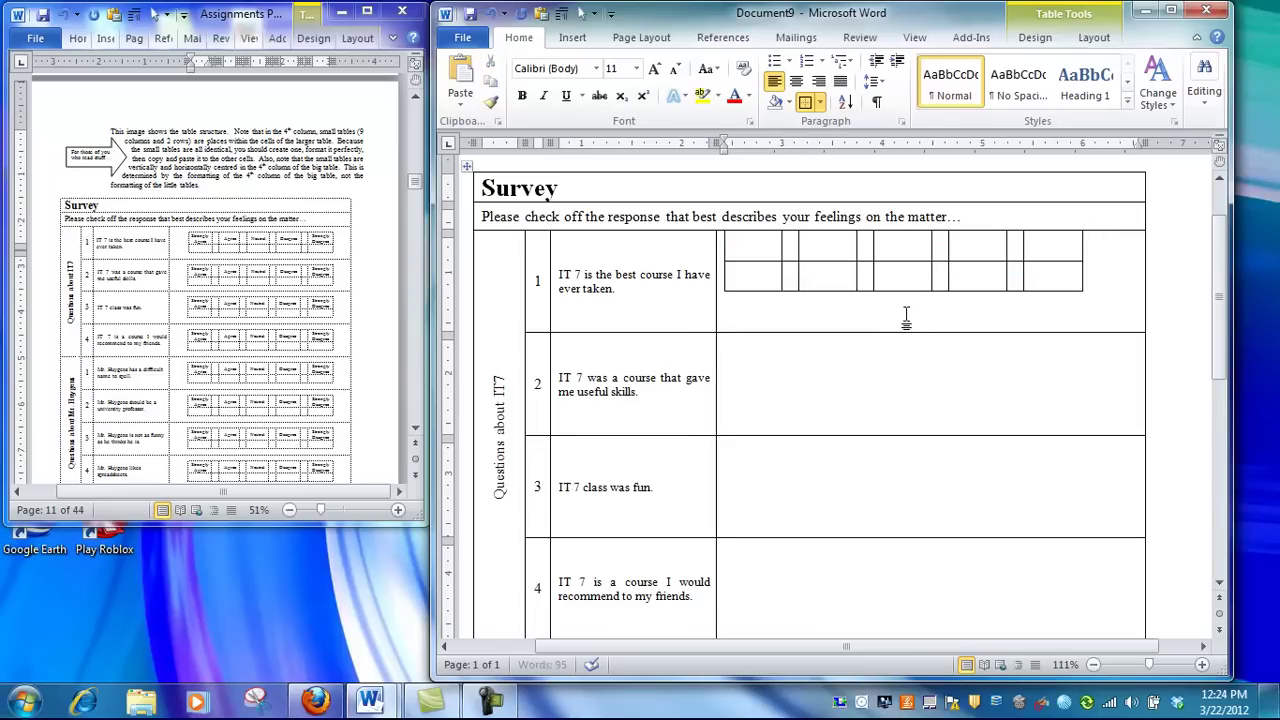
# Label the first three response columns in the nested table's top row Strongly Agree, Agree and Neutral
pyautogui.click(767, 246)
pyautogui.write('S')
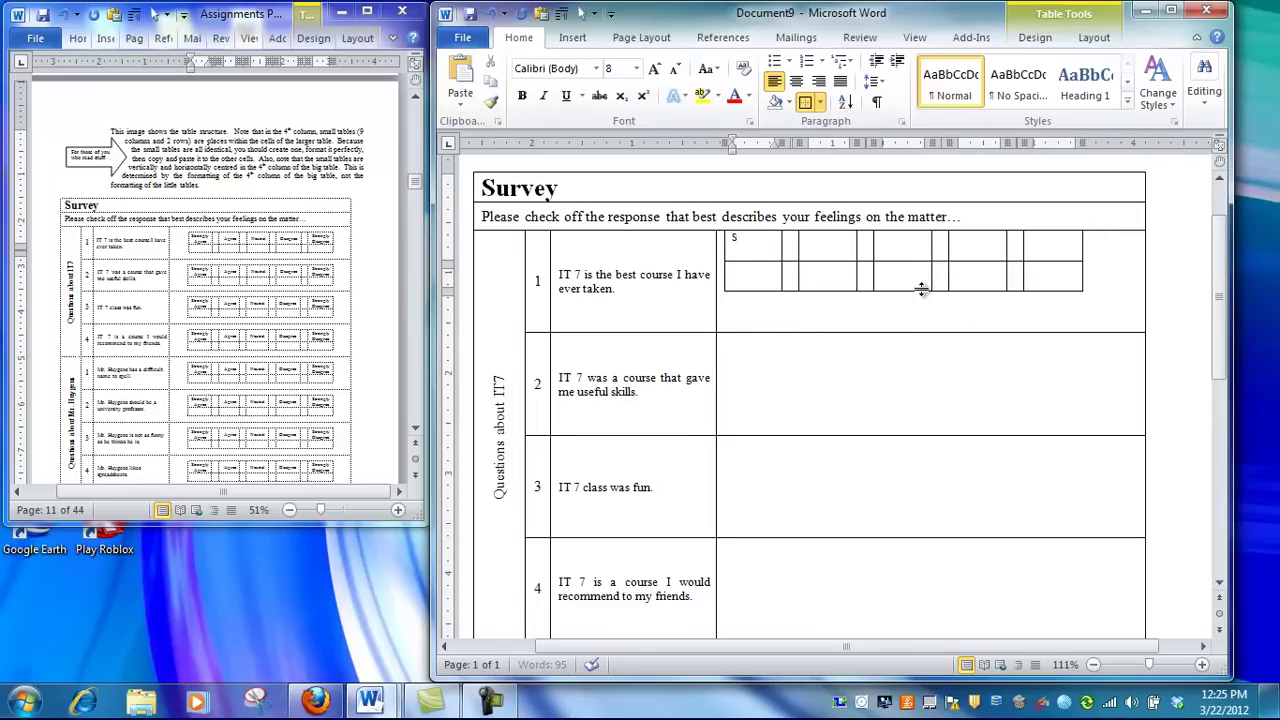
pyautogui.write('trongly Agree')
pyautogui.press('Tab')
pyautogui.write('Ag')
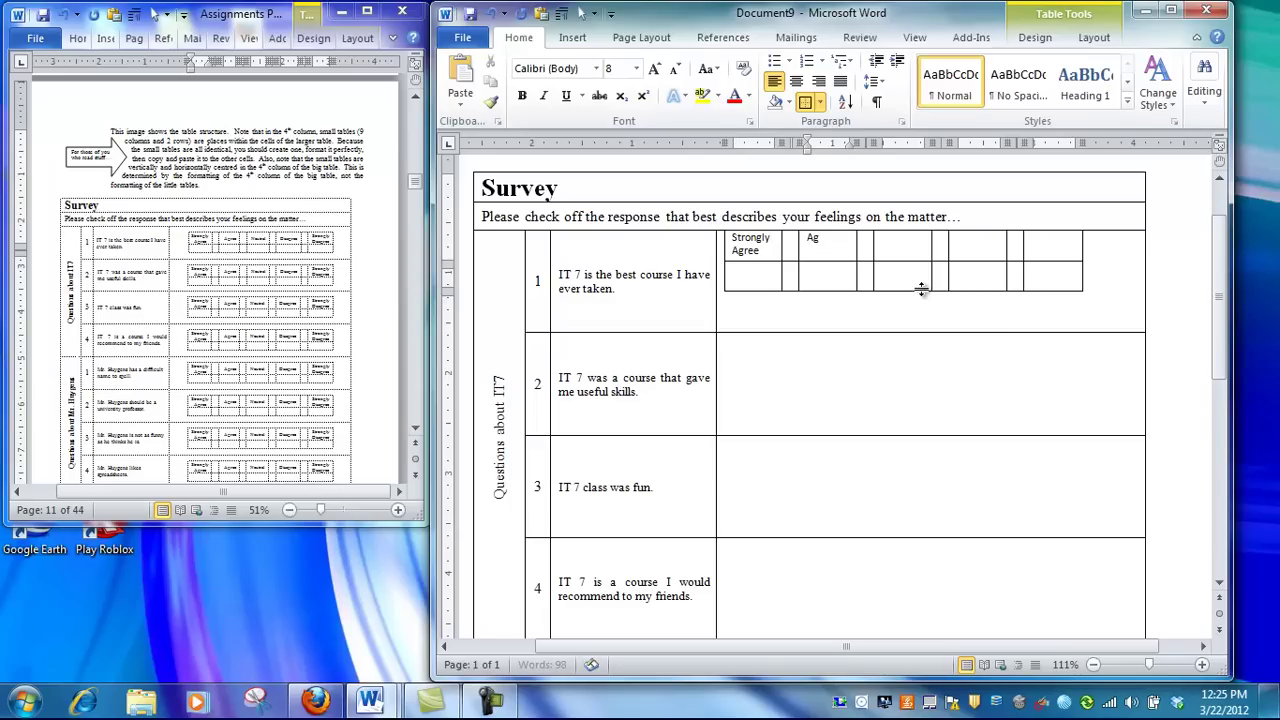
pyautogui.press('Tab')
pyautogui.write('Neutral')
pyautogui.press('Tab')
pyautogui.press('Tab')
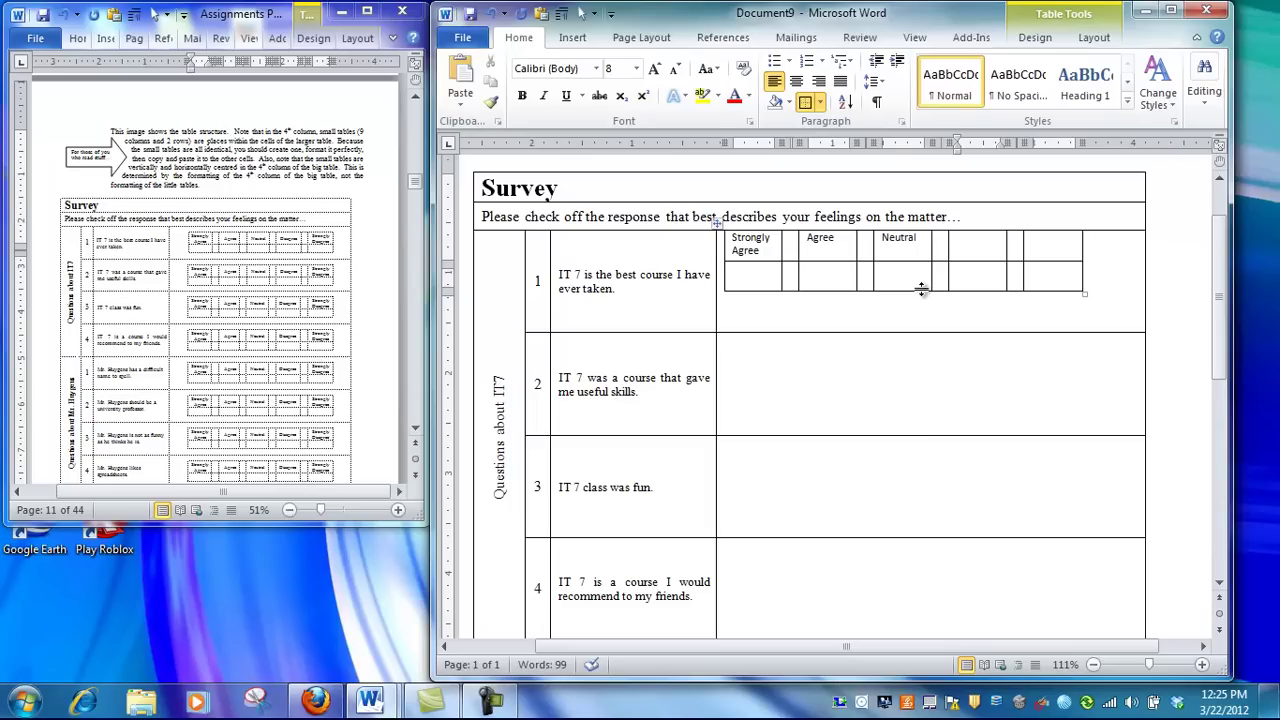
# Label the last two response columns in the nested table's top row Disagree and Strongly Disagree
pyautogui.write('Disagree')
pyautogui.press('Tab')
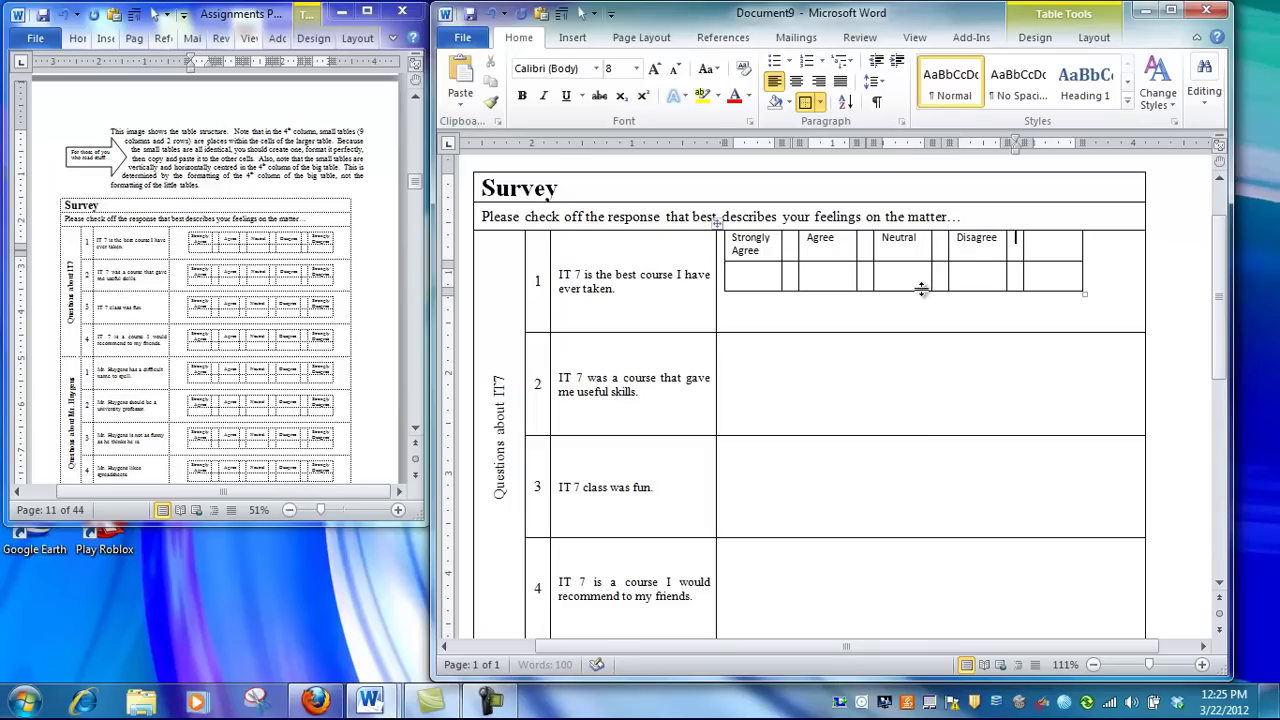
pyautogui.press('Tab')
pyautogui.write('Srt')
pyautogui.press('BackSpace')
pyautogui.write('ongly Disagree')
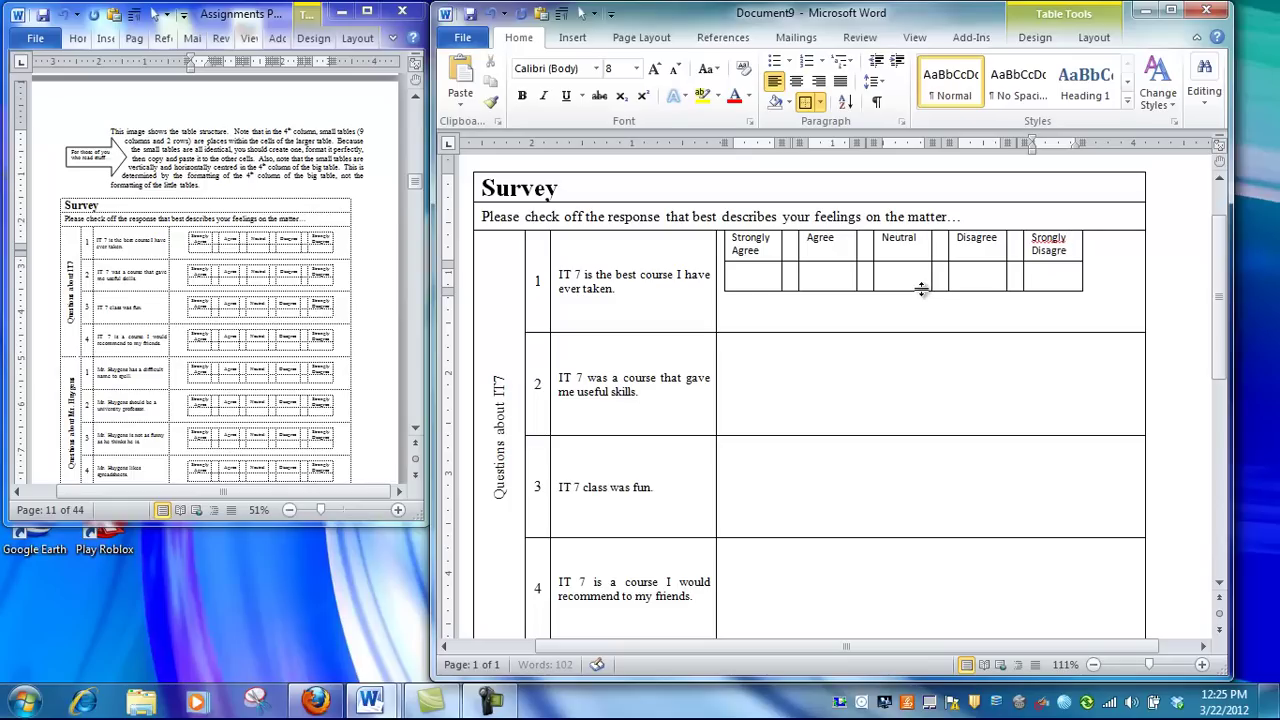
pyautogui.click(1035, 238)
pyautogui.write('r')
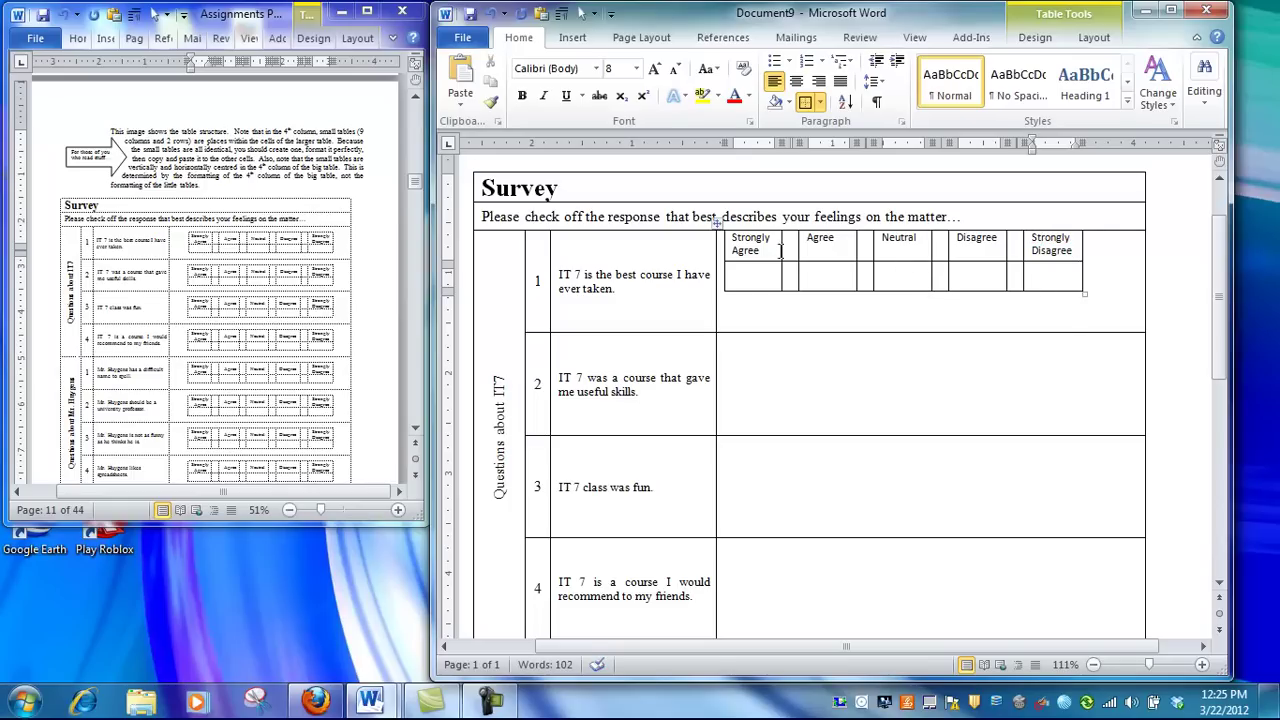
# Centre the nested table's five response labels both horizontally and vertically in their cells
pyautogui.click(762, 247)
pyautogui.moveTo(762, 247); pyautogui.dragTo(1060, 245)
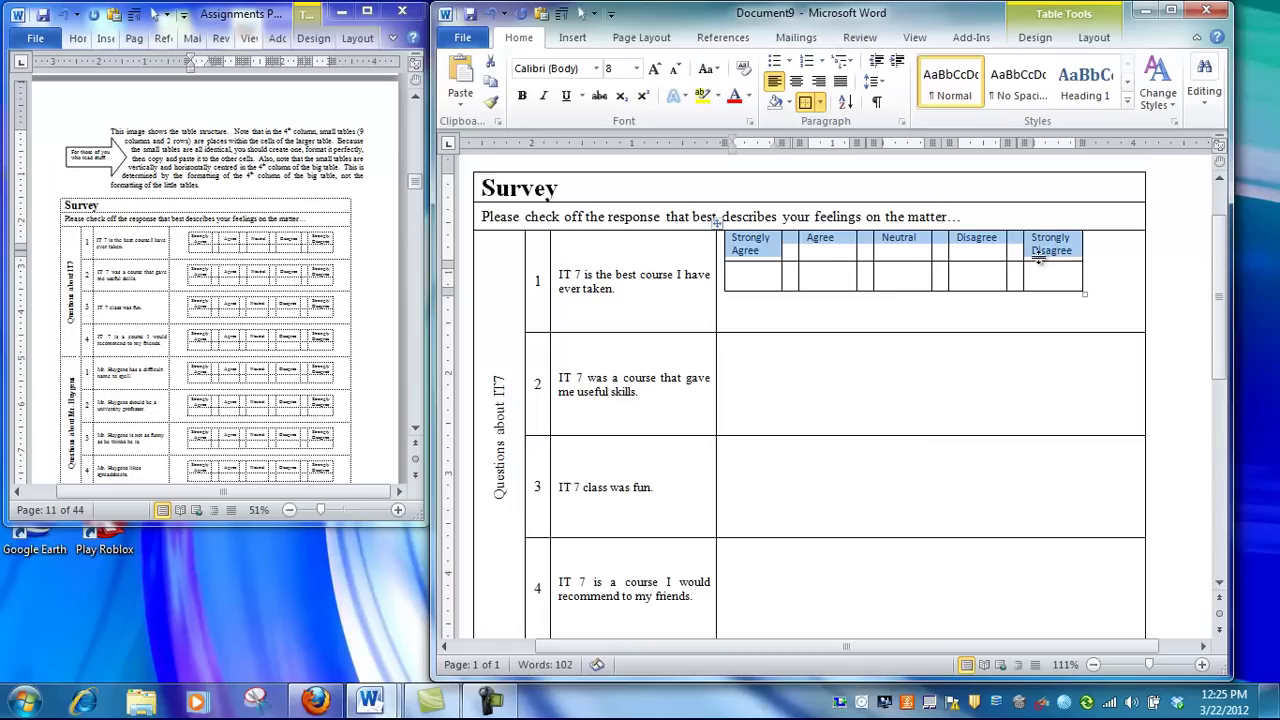
pyautogui.rightClick(1052, 256)
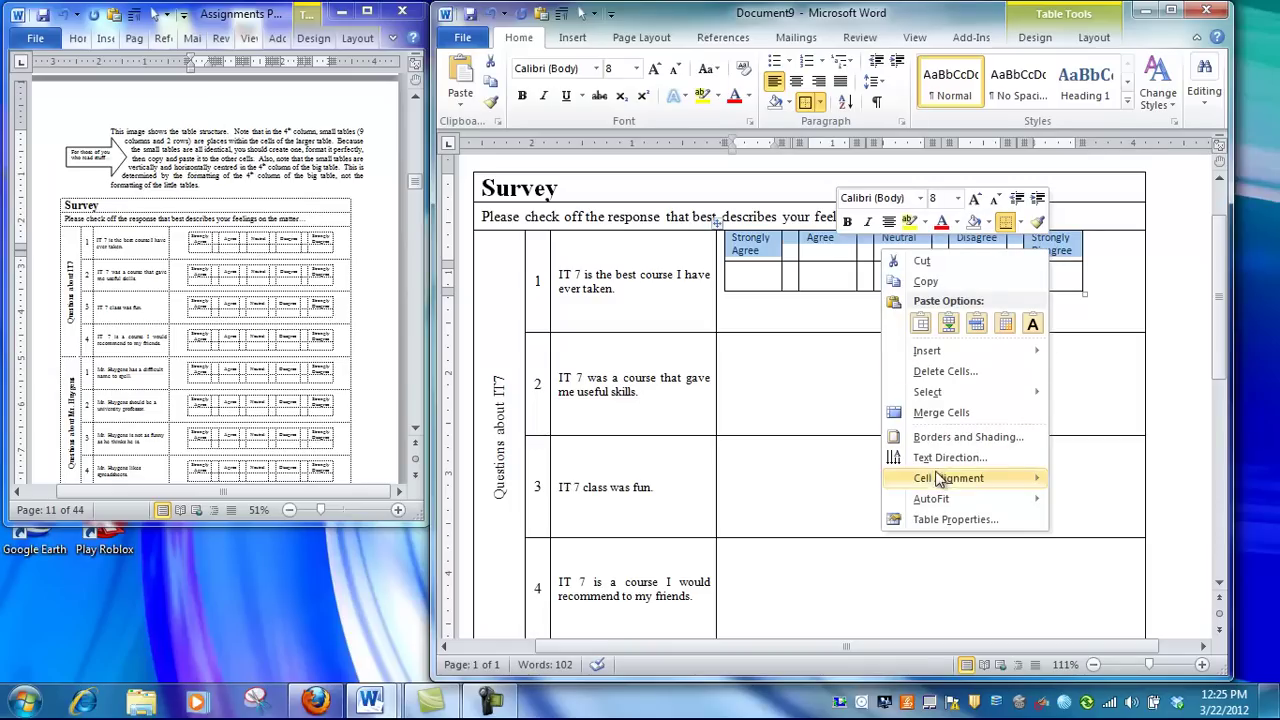
pyautogui.moveTo(945, 478)
pyautogui.click(851, 500)
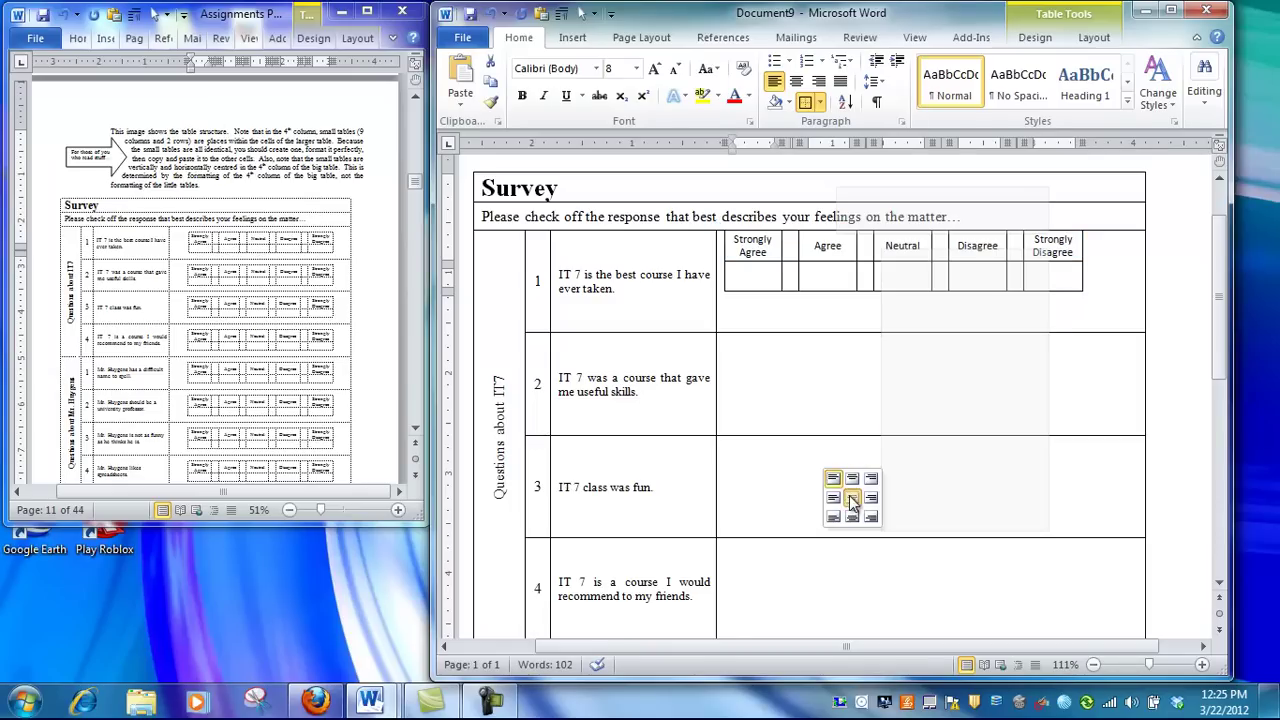
pyautogui.click(913, 298)
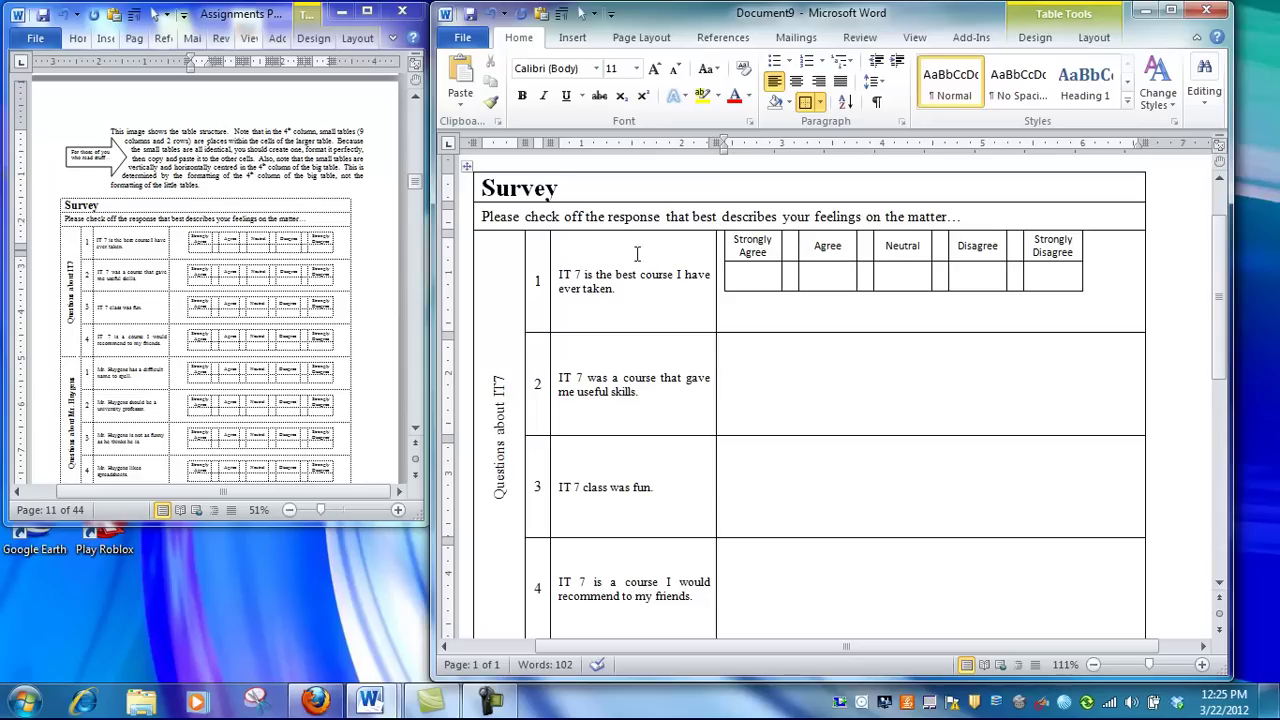
# Check the finished survey example in the Assignments document and remove all borders from Document9's nested table
pyautogui.click(416, 150)
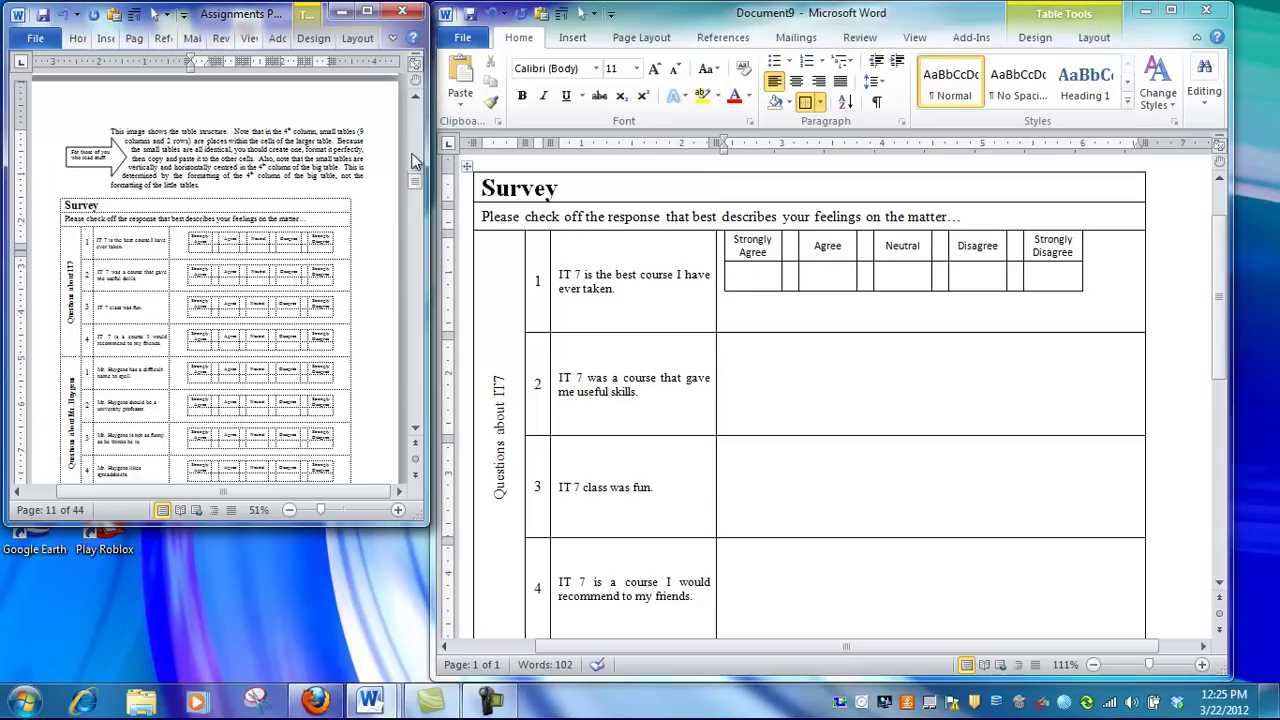
pyautogui.click(416, 150)
pyautogui.click(416, 225)
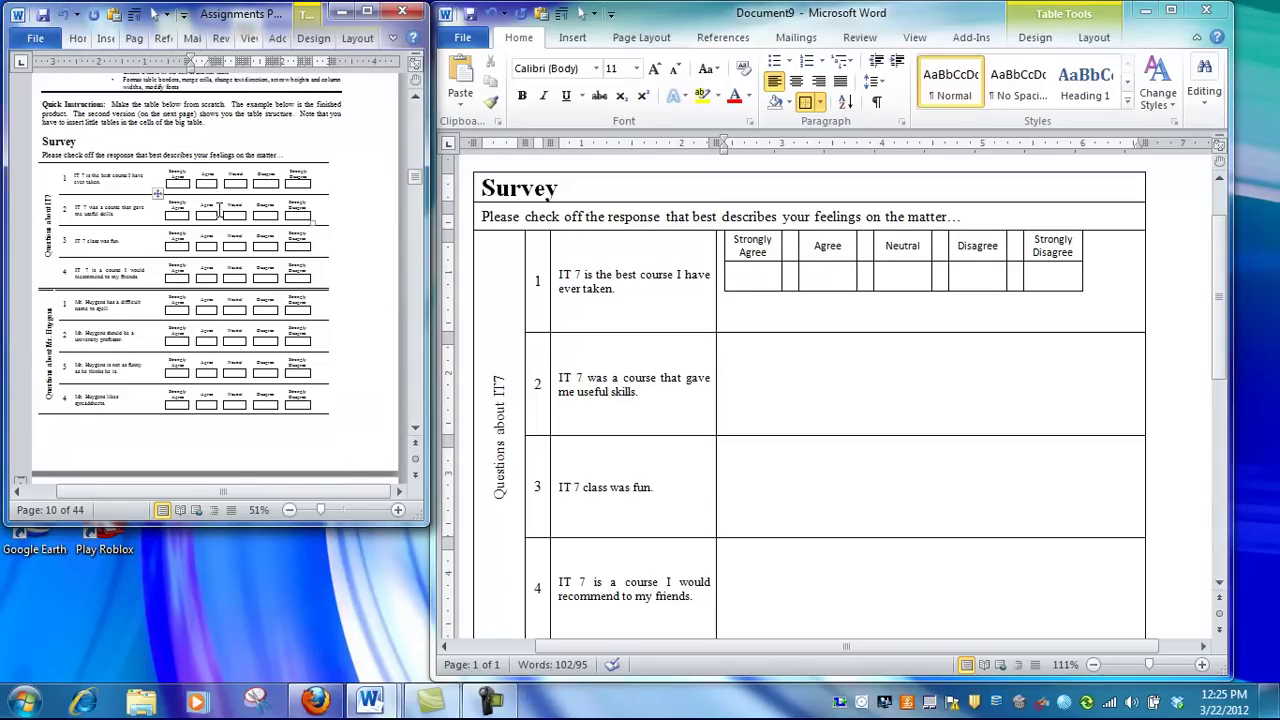
pyautogui.click(158, 194)
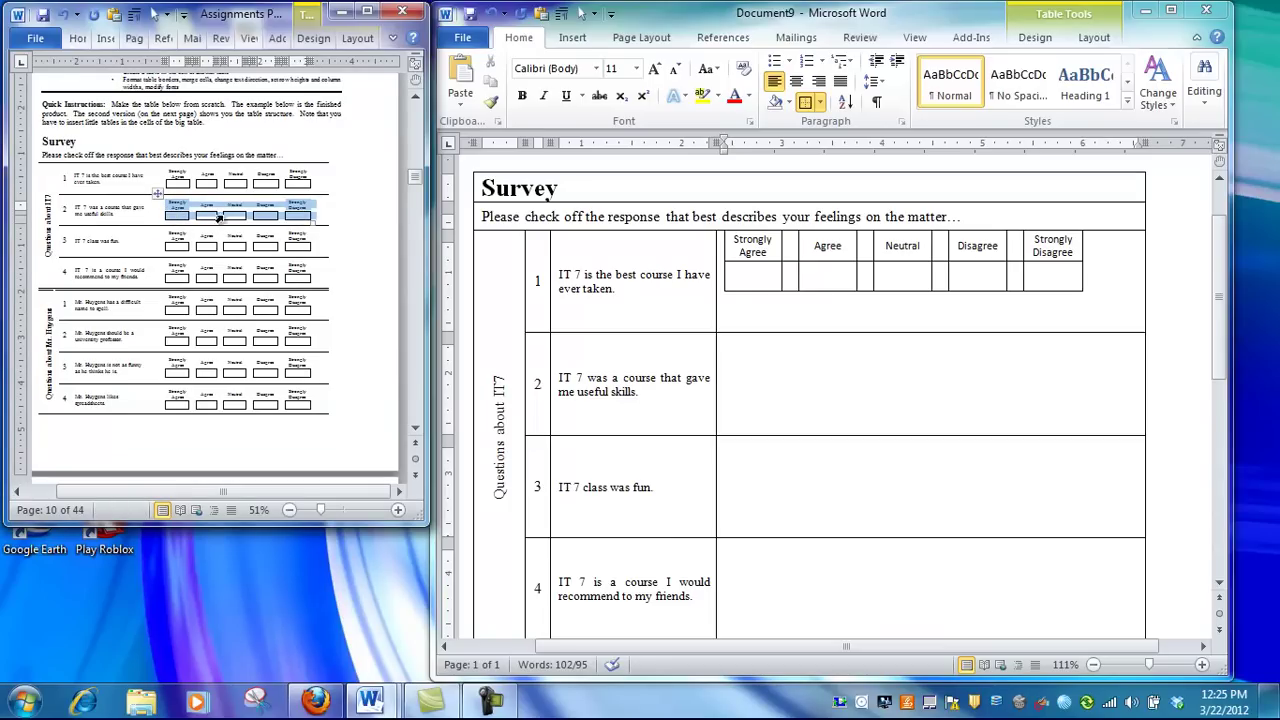
pyautogui.click(777, 276)
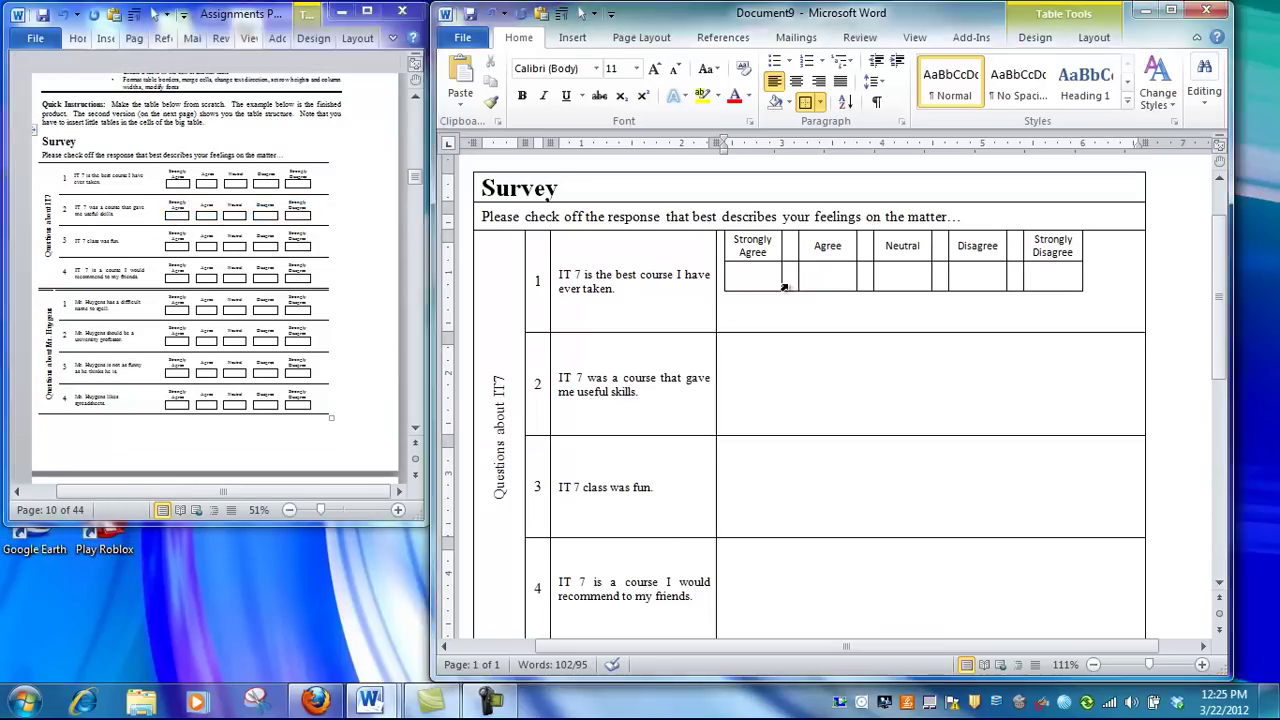
pyautogui.click(720, 224)
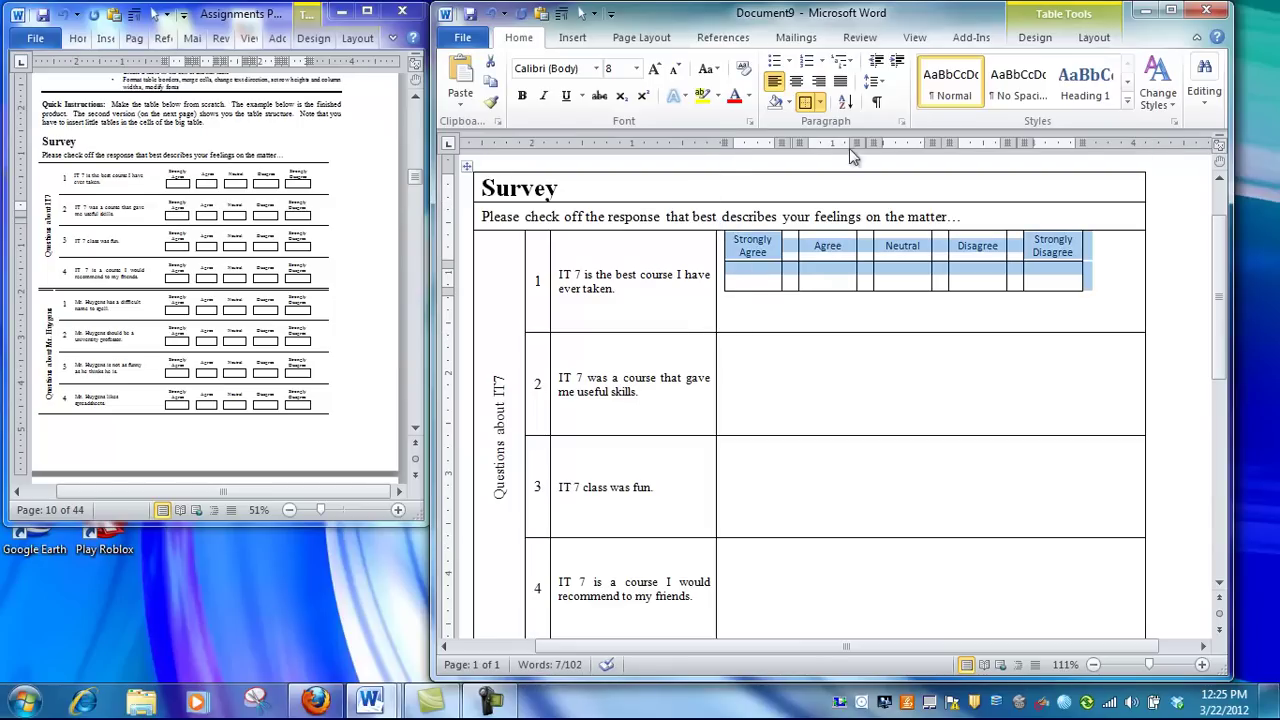
pyautogui.click(819, 103)
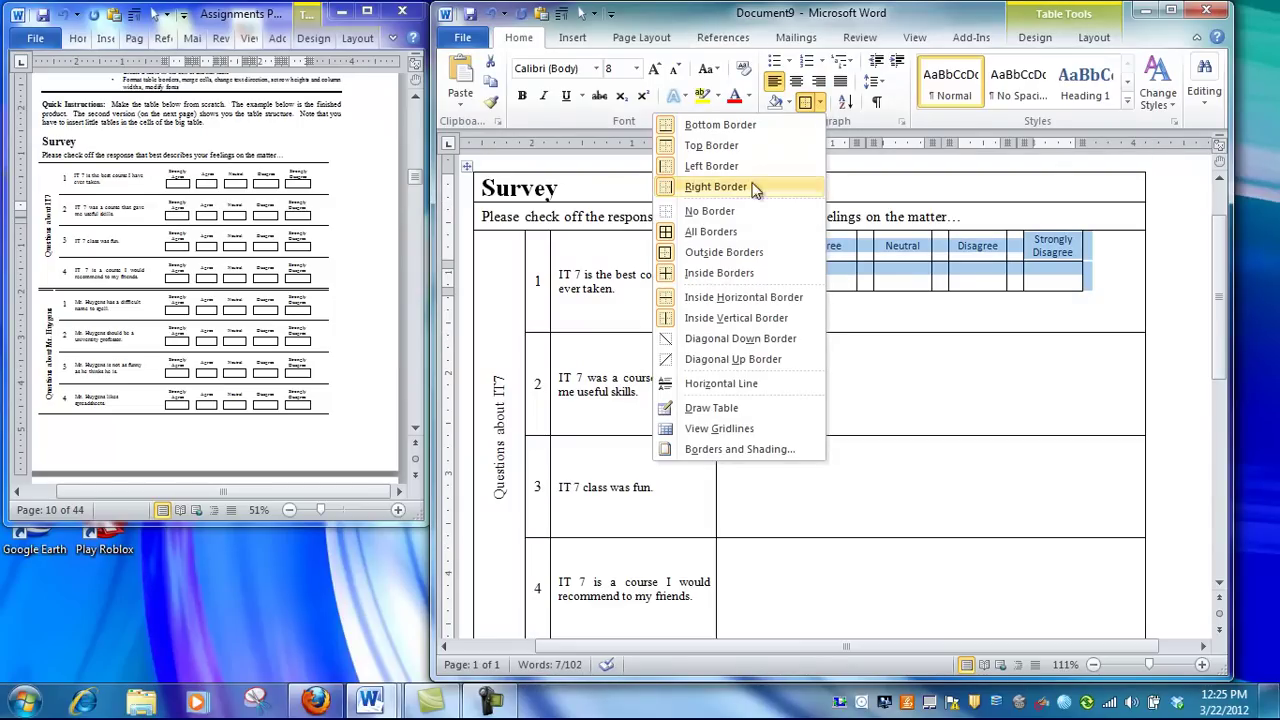
pyautogui.click(710, 211)
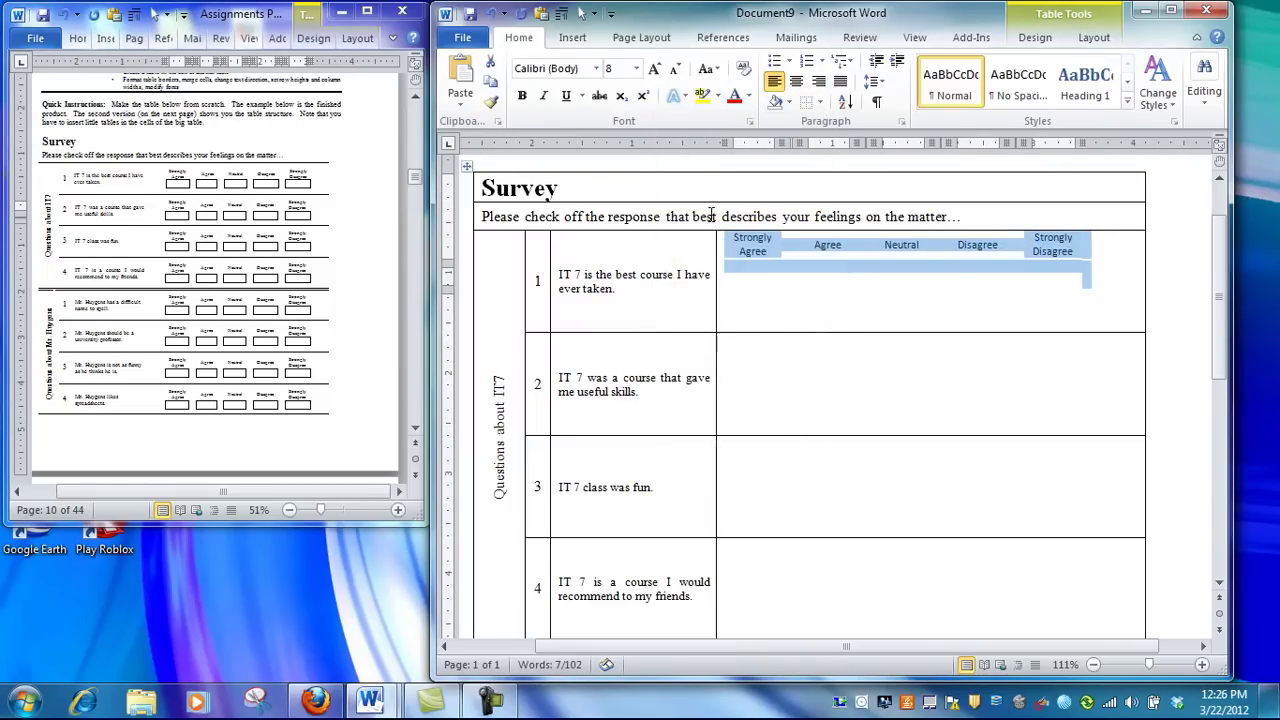
# Apply outside borders to each of the five response cells beneath the labels in the nested table's second row
pyautogui.click(760, 283)
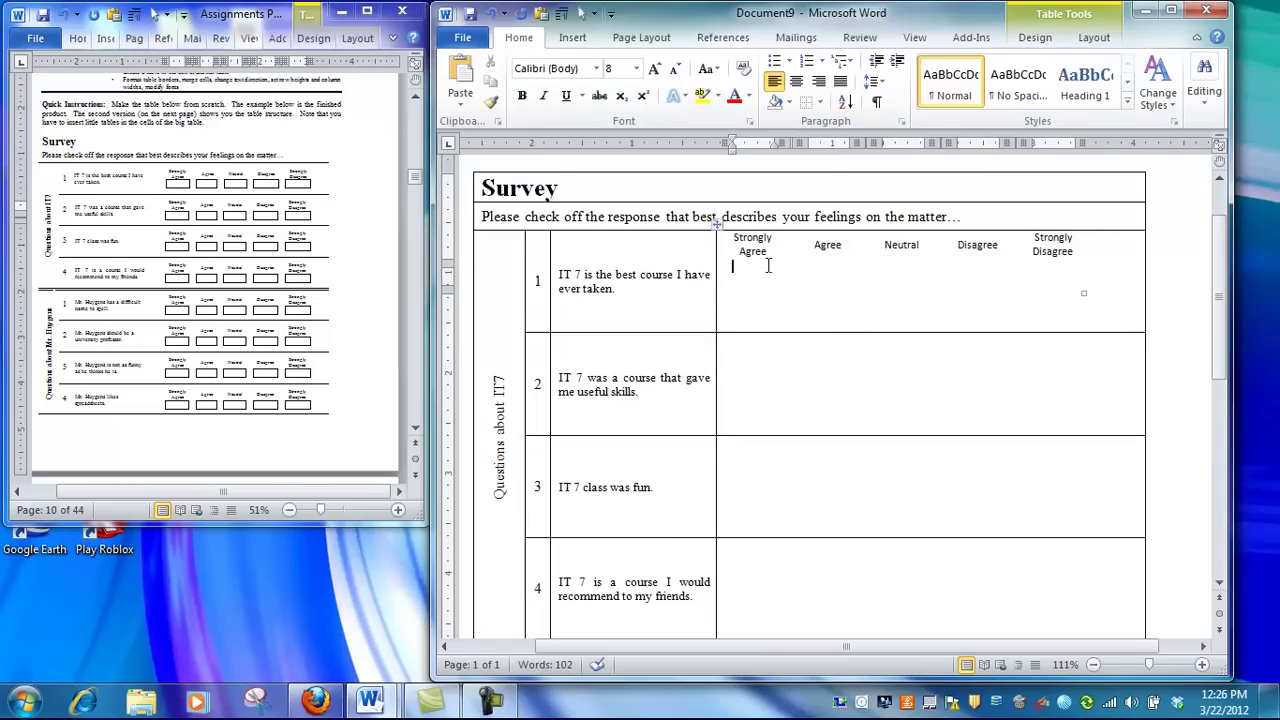
pyautogui.click(820, 103)
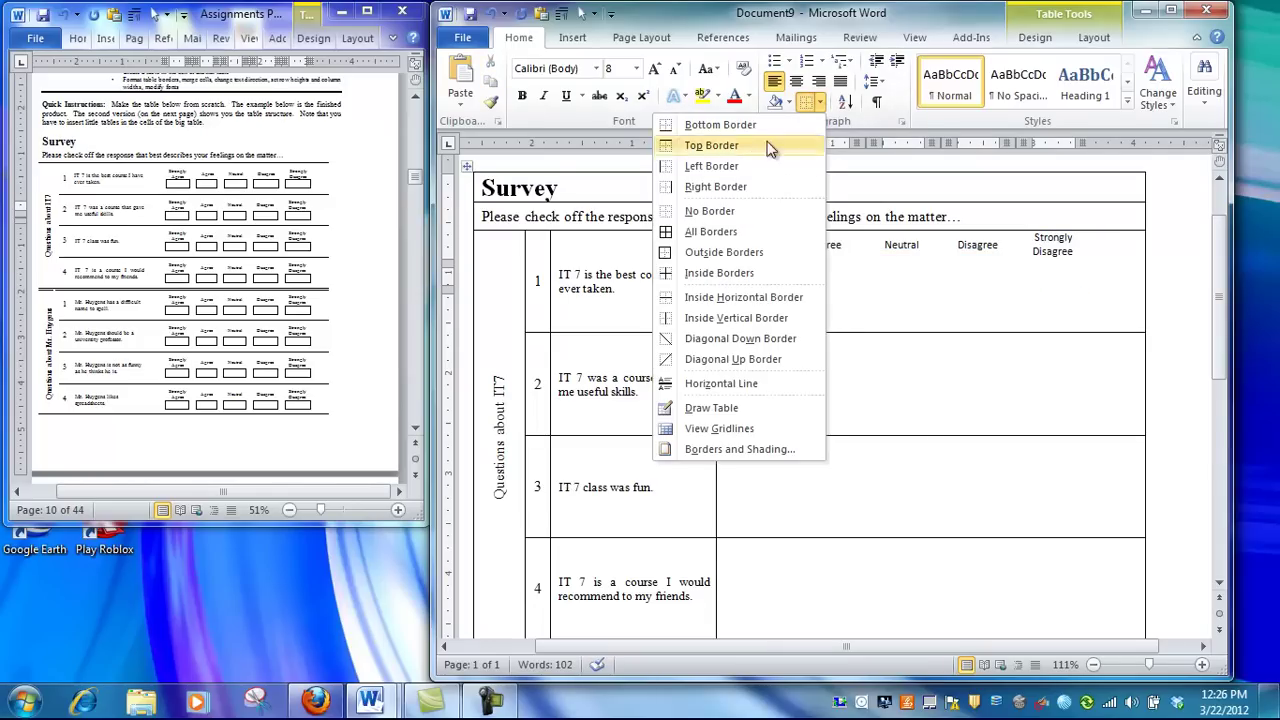
pyautogui.click(728, 252)
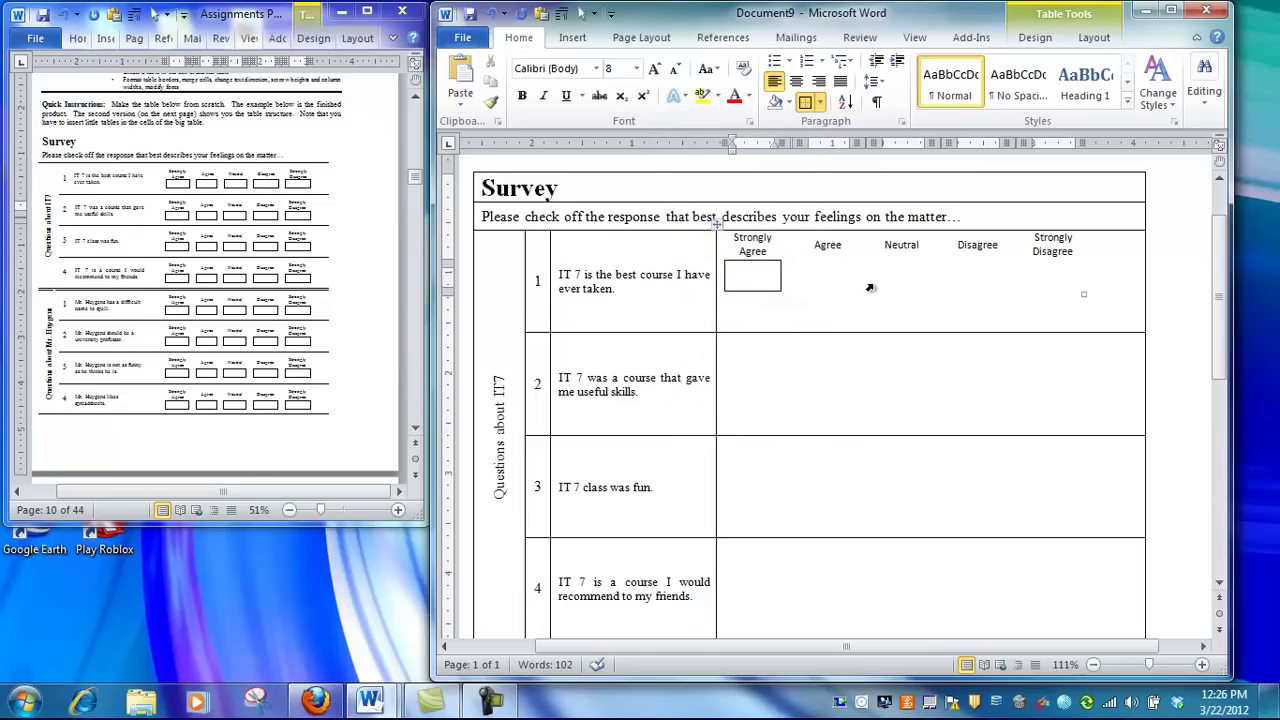
pyautogui.click(829, 276)
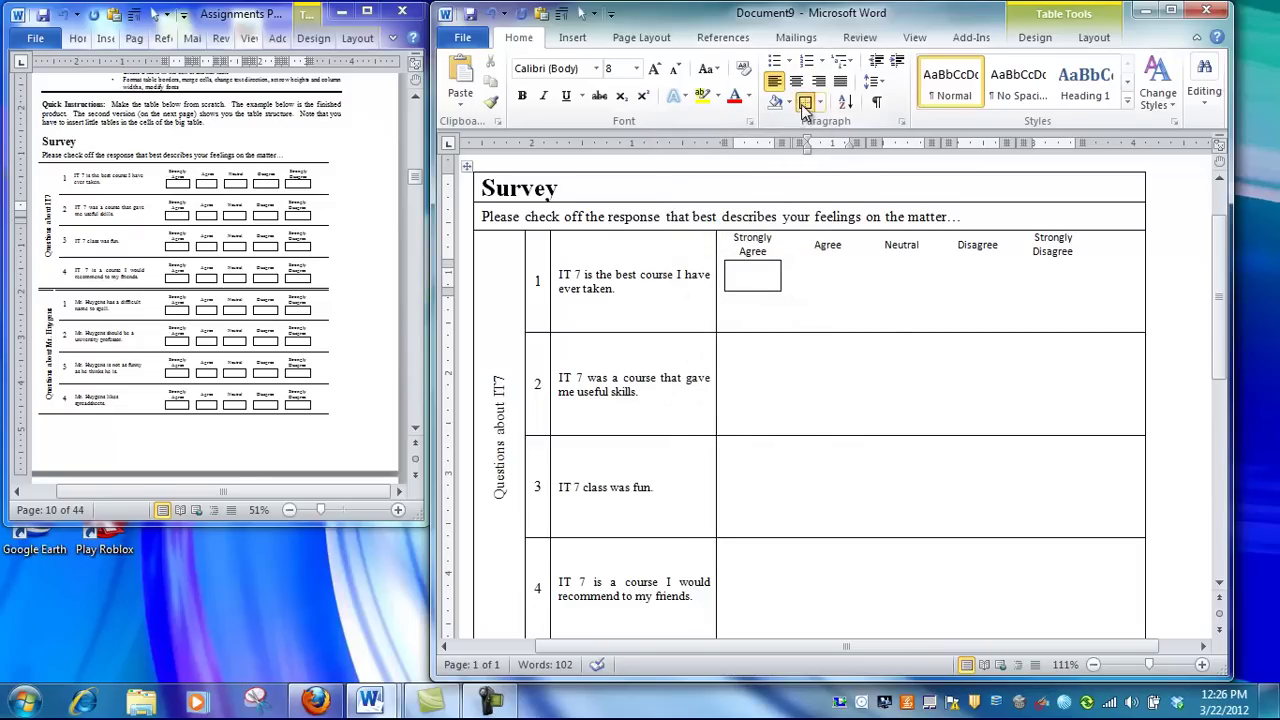
pyautogui.click(805, 104)
pyautogui.click(900, 275)
pyautogui.click(806, 104)
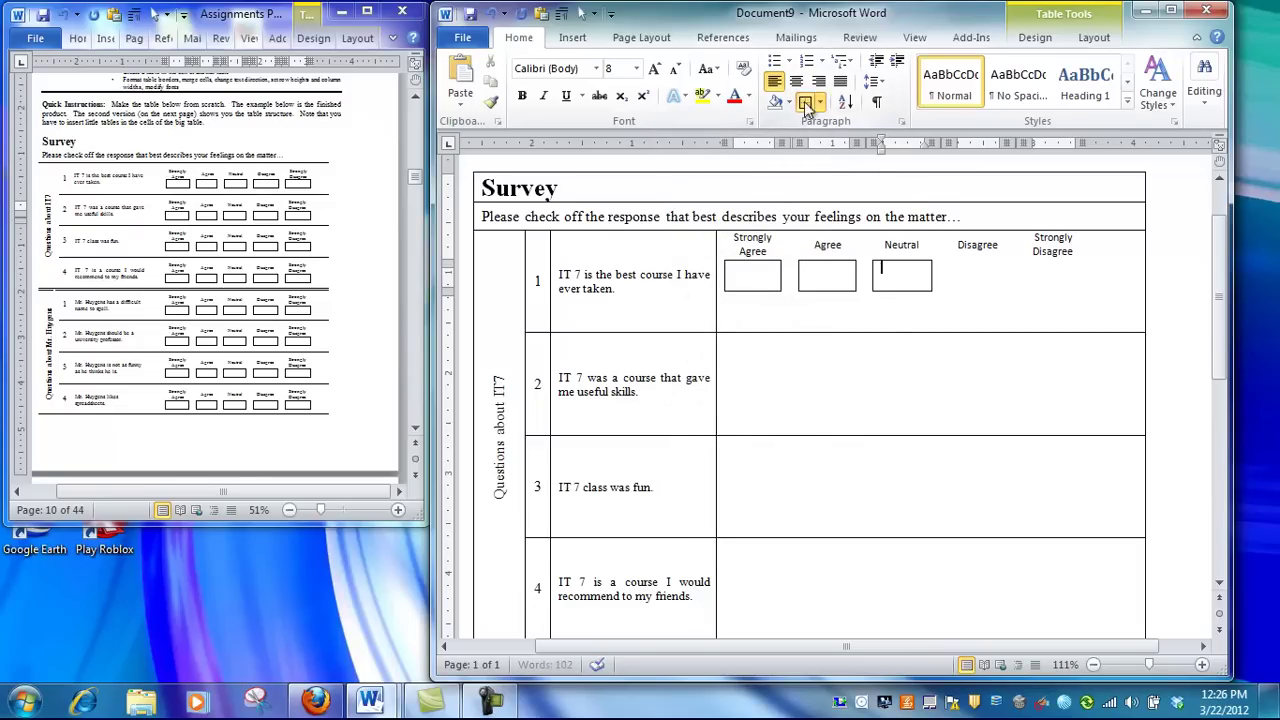
pyautogui.click(977, 275)
pyautogui.click(806, 104)
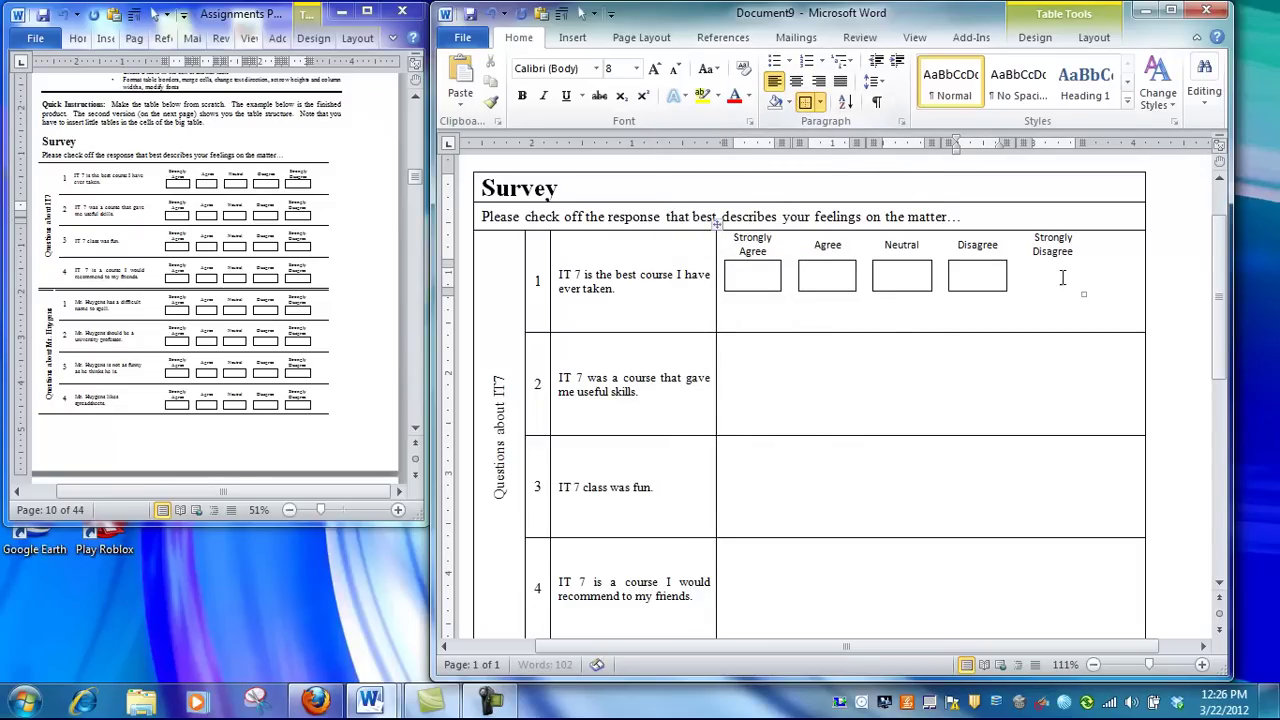
pyautogui.click(1062, 278)
pyautogui.click(806, 104)
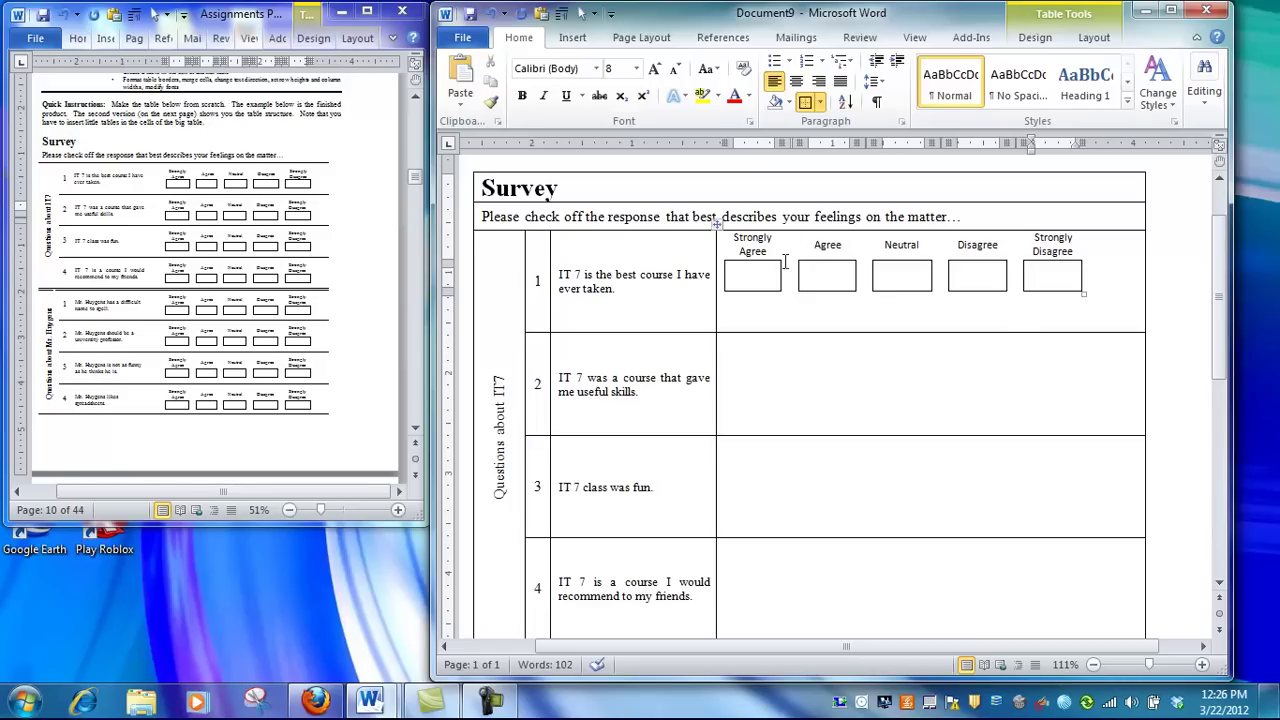
# Centre the contents of the response cells for questions 1 to 4 of the IT7 section horizontally and vertically
pyautogui.click(717, 225)
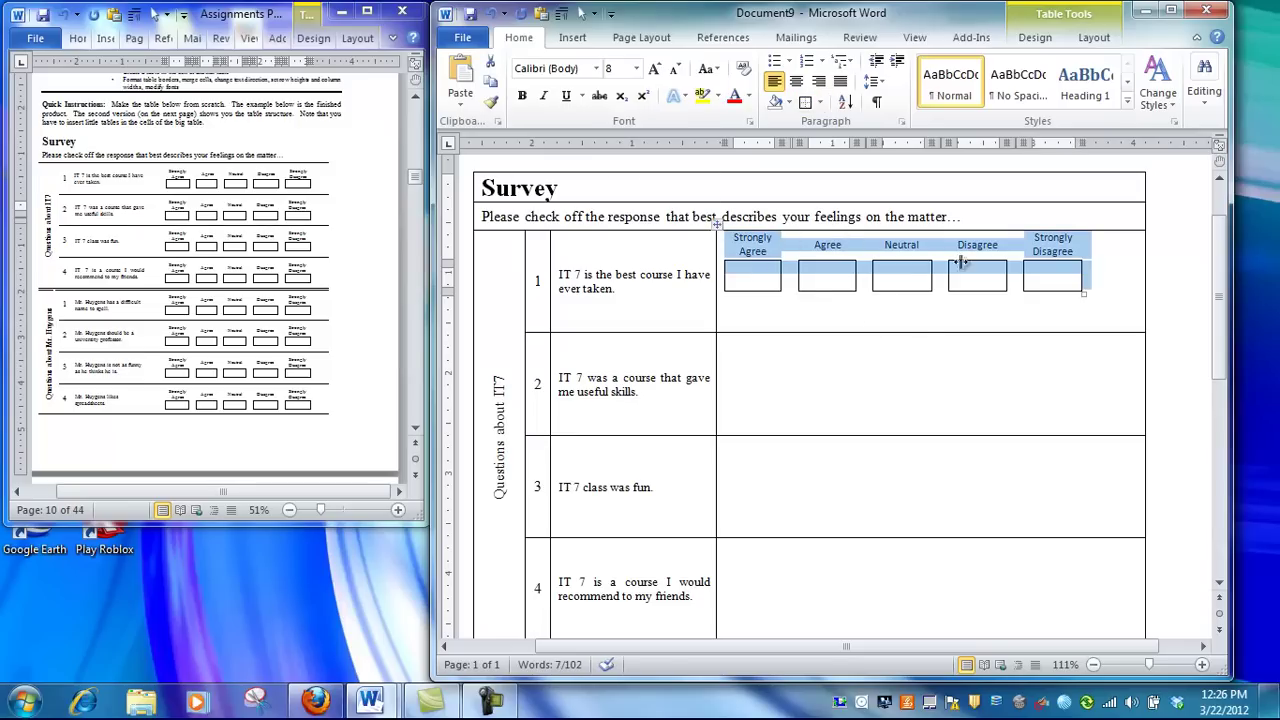
pyautogui.click(725, 303)
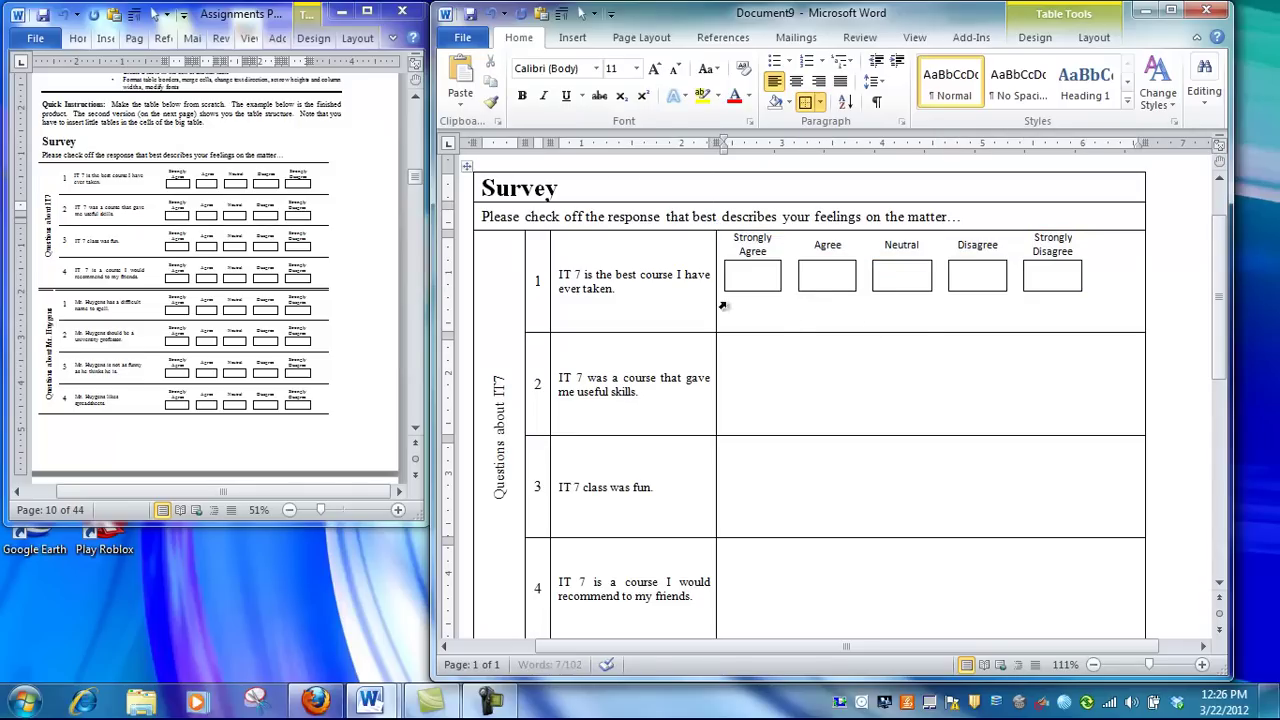
pyautogui.moveTo(865, 594); pyautogui.dragTo(866, 307)
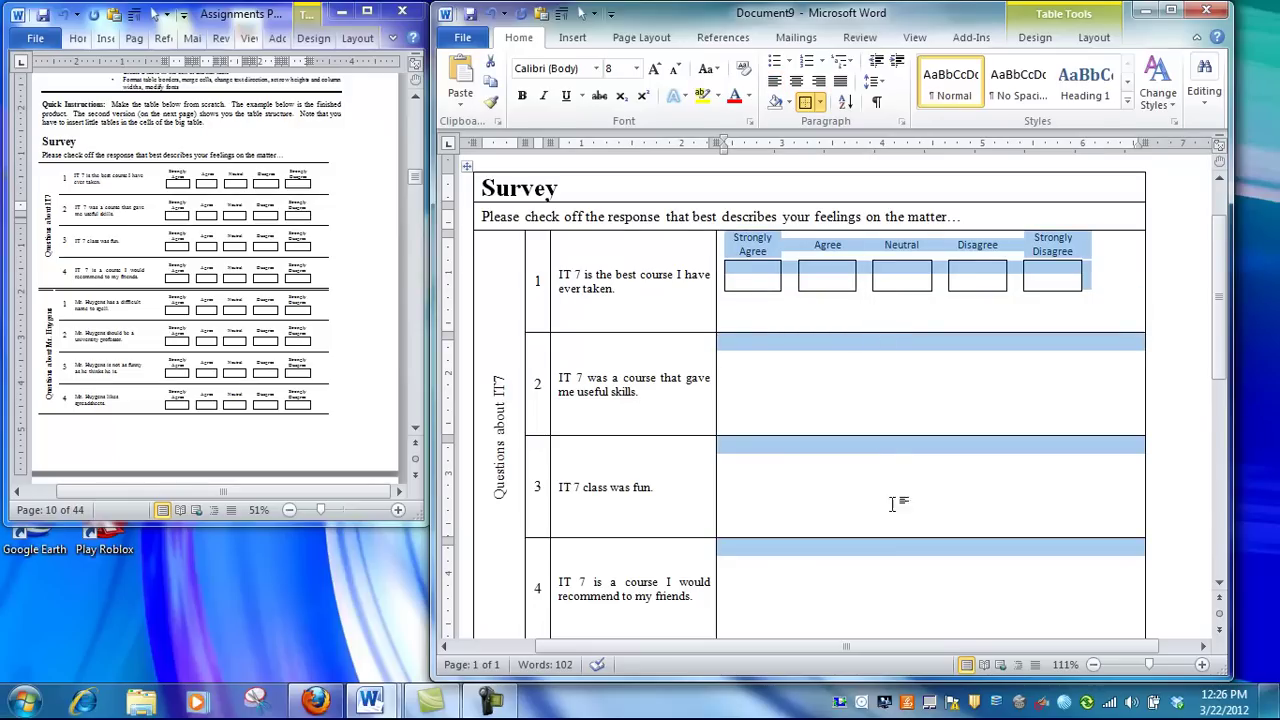
pyautogui.rightClick(930, 353)
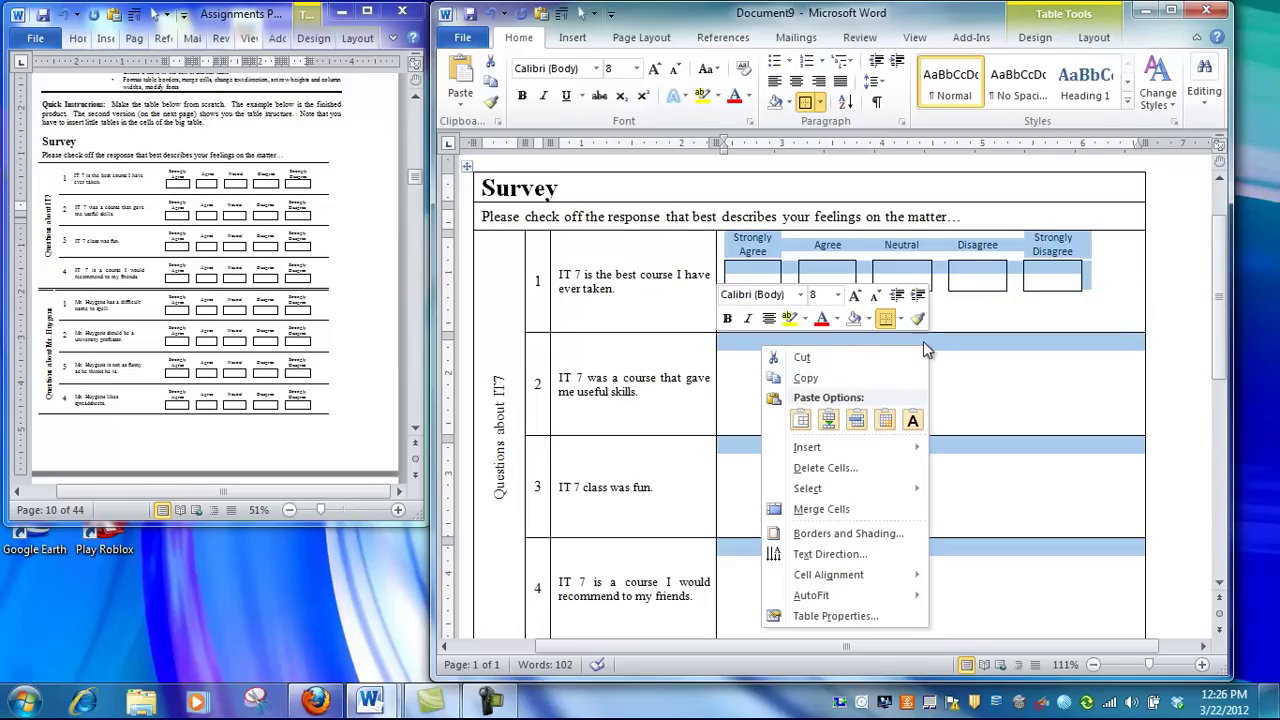
pyautogui.moveTo(836, 574)
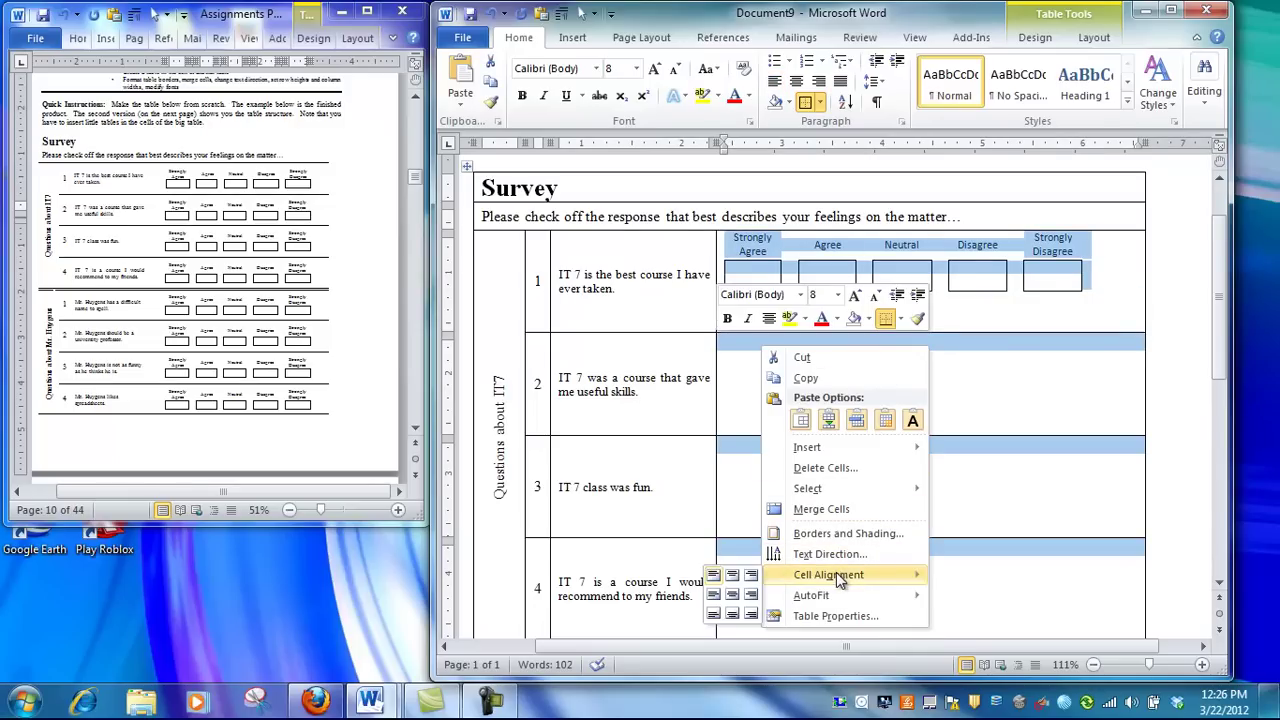
pyautogui.click(732, 594)
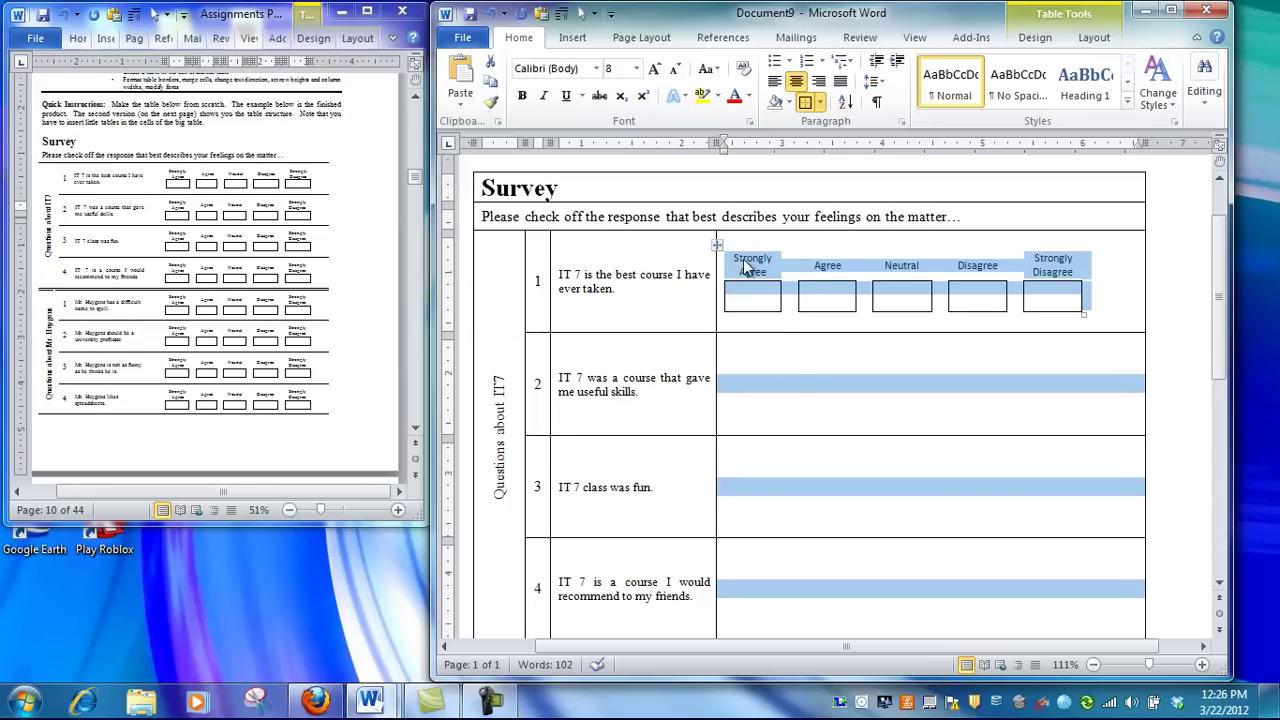
pyautogui.click(808, 237)
pyautogui.click(793, 235)
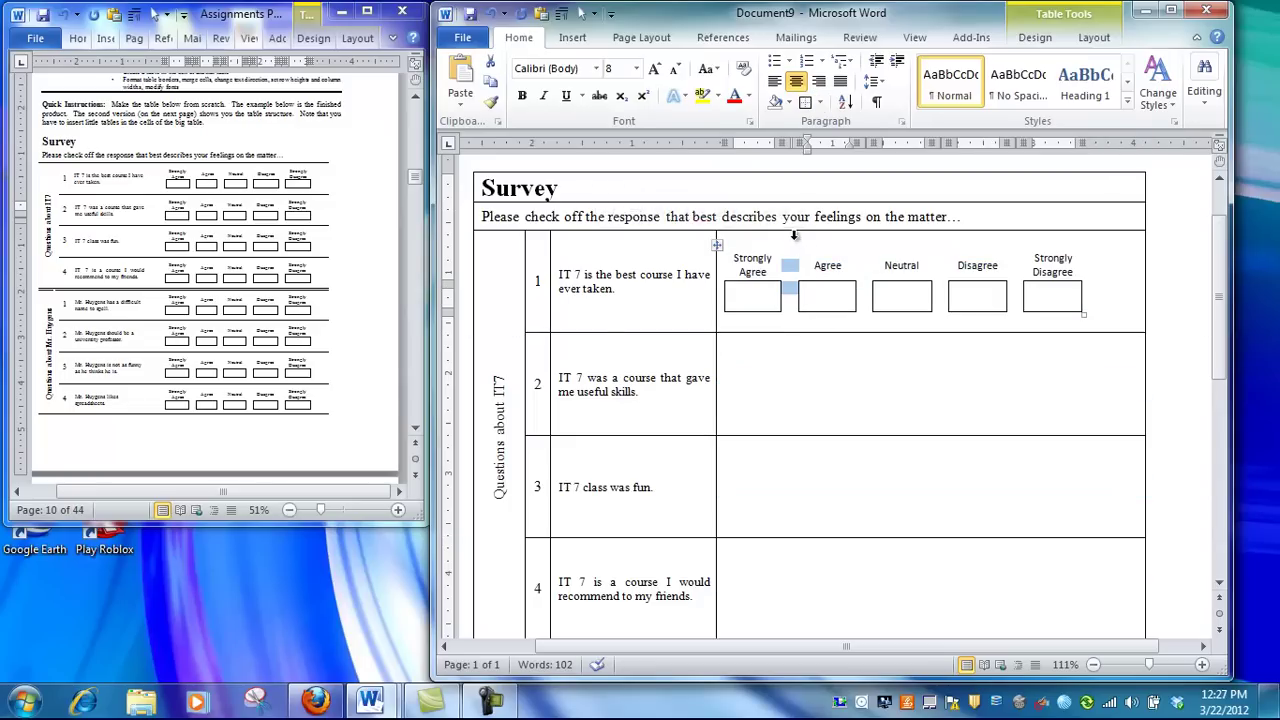
pyautogui.click(804, 327)
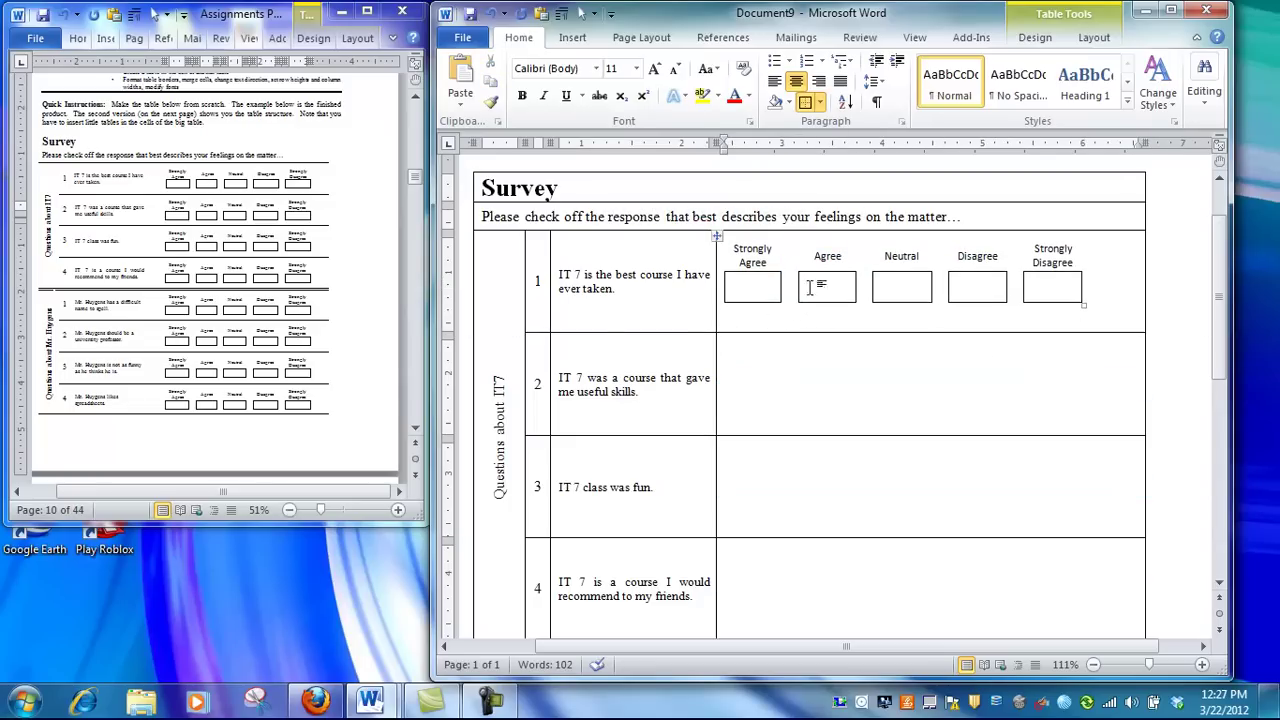
pyautogui.click(1112, 290)
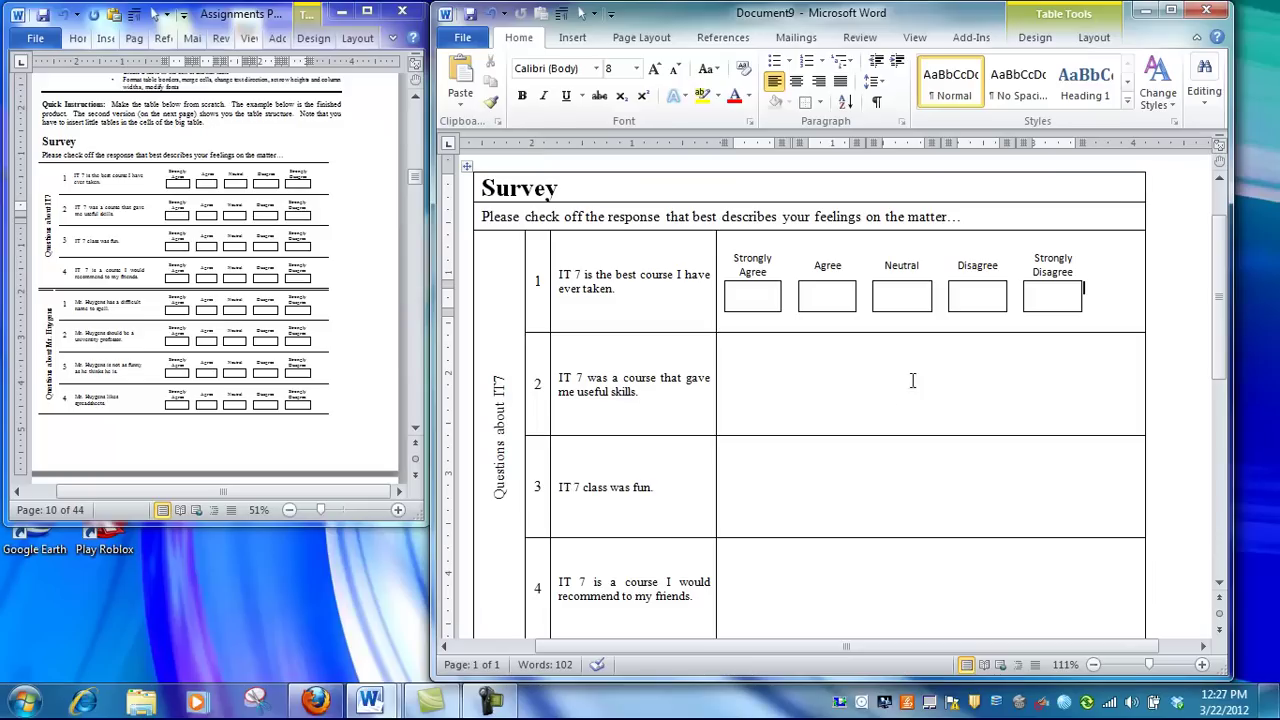
pyautogui.rightClick(944, 387)
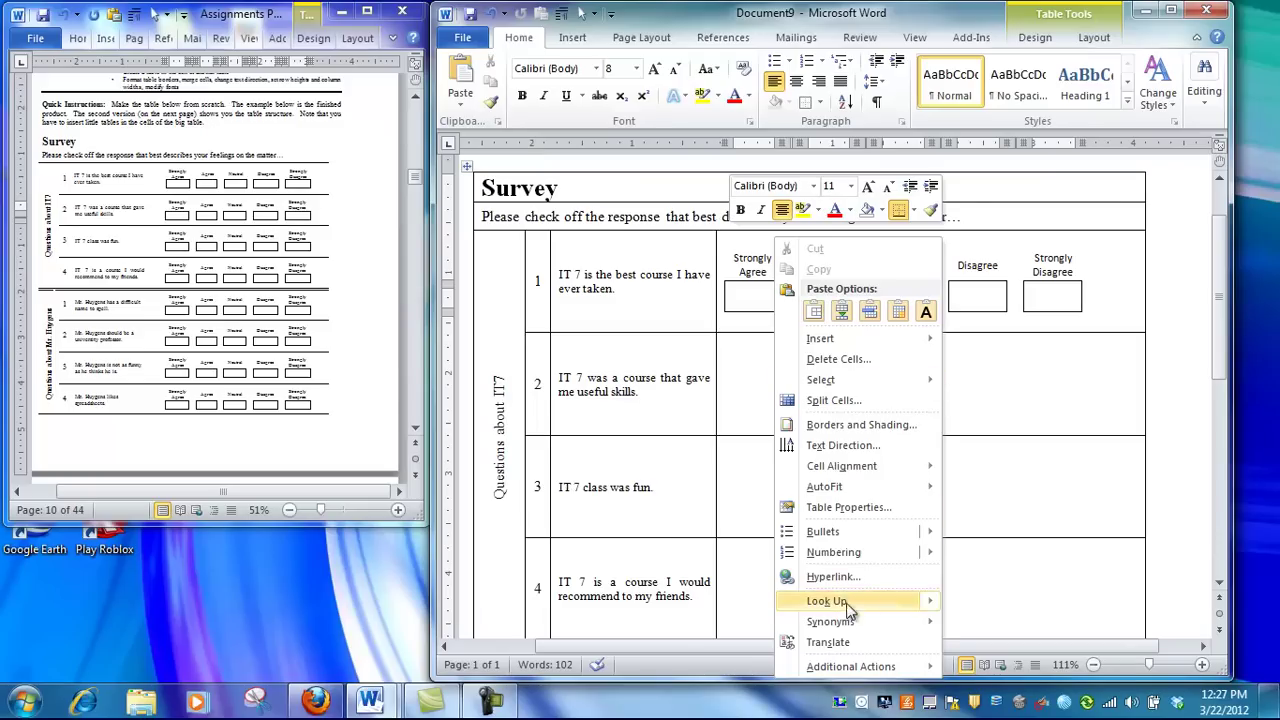
pyautogui.moveTo(862, 475)
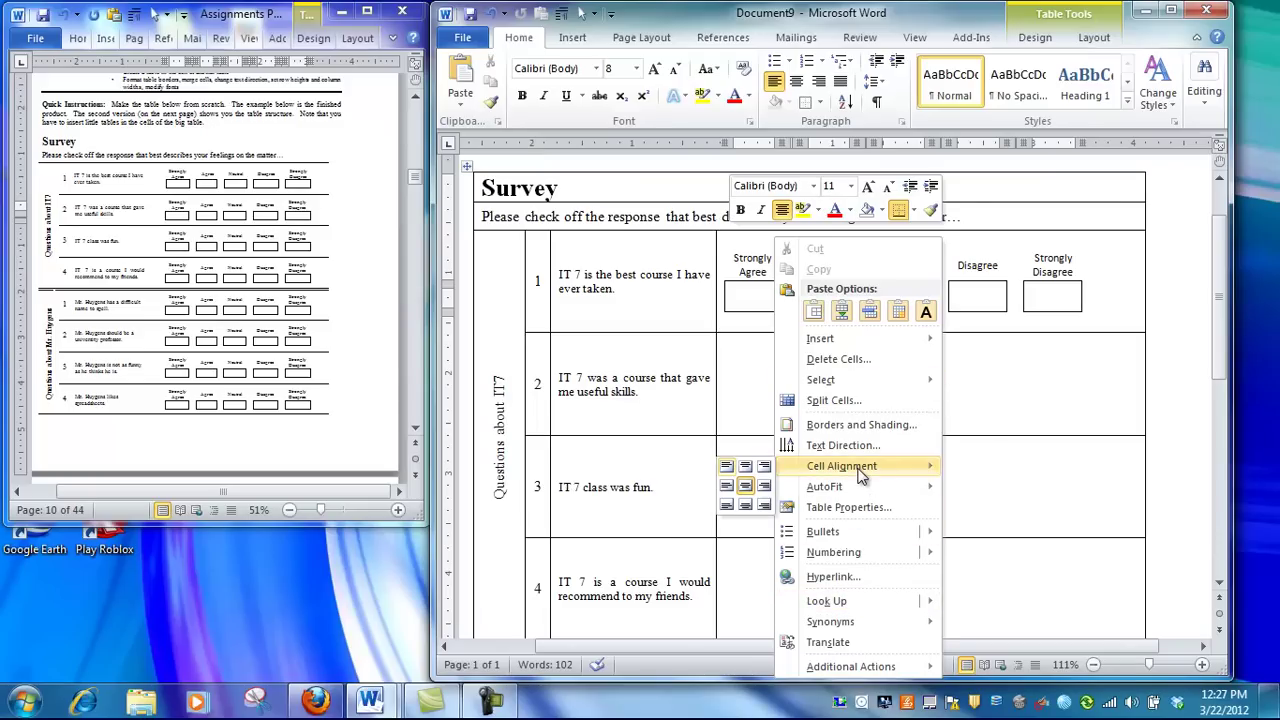
pyautogui.click(1020, 390)
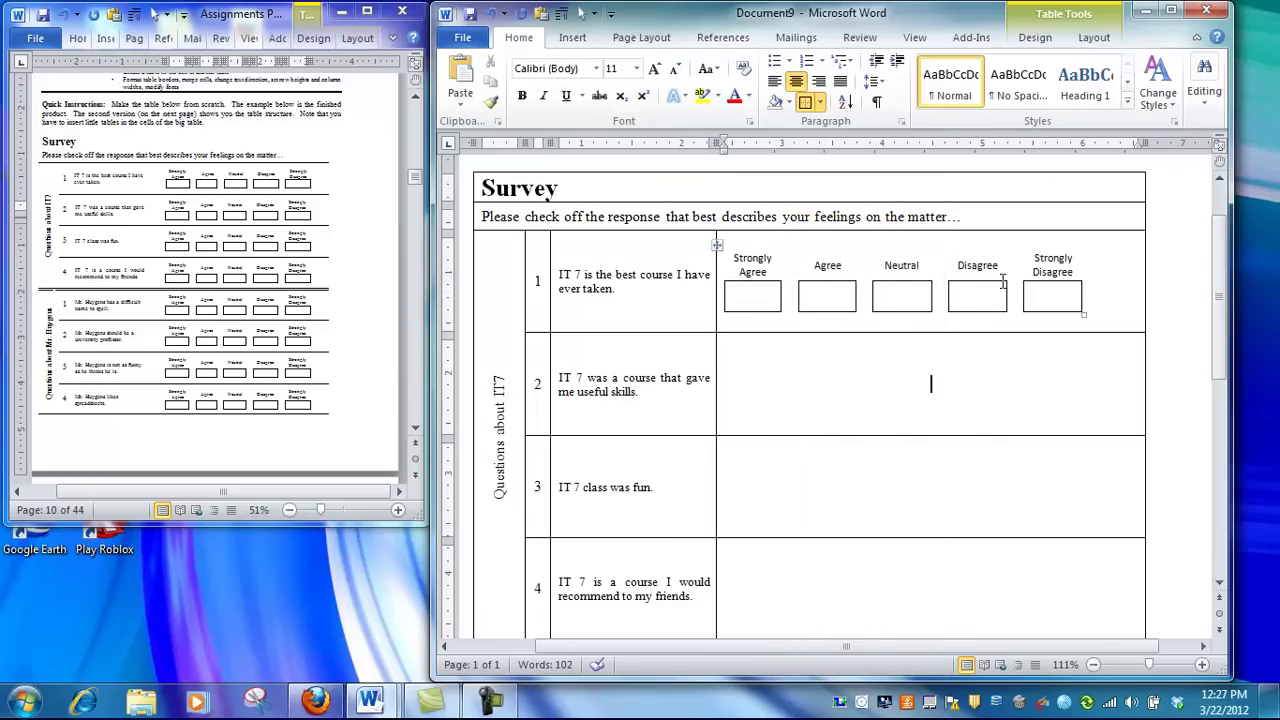
# Set the table alignment of question 1's nested response table to Center within its cell
pyautogui.click(717, 245)
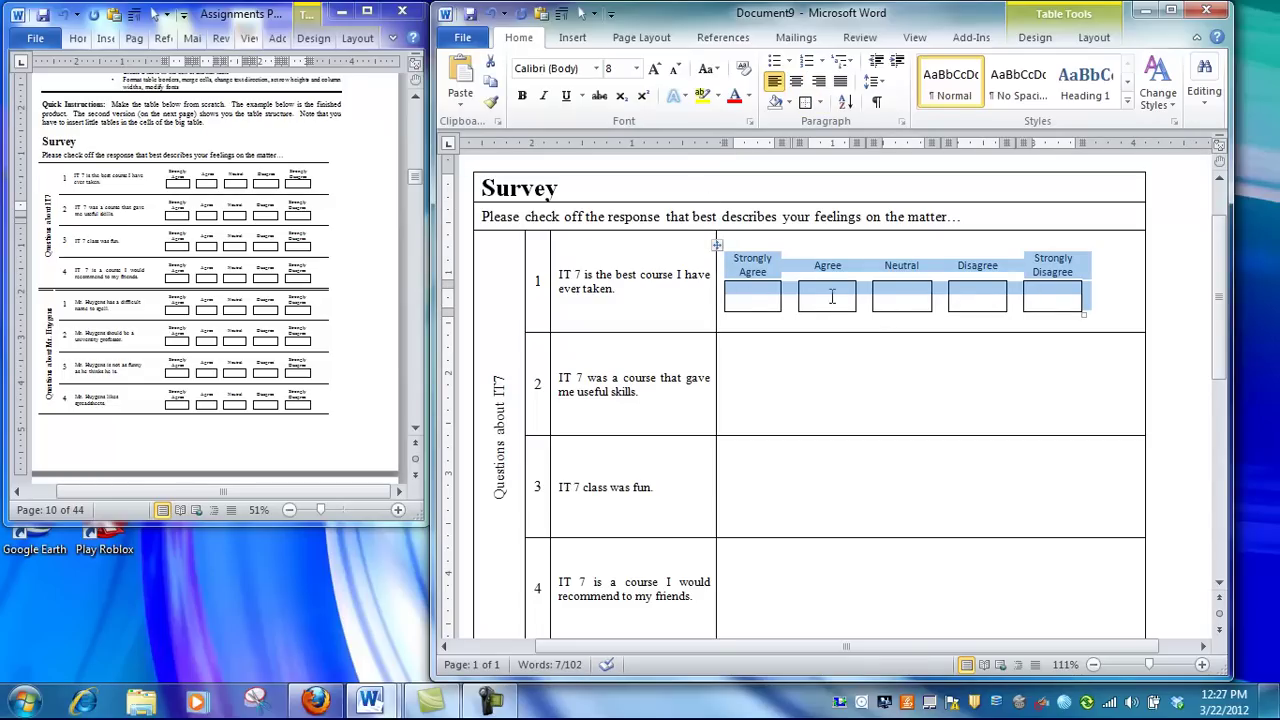
pyautogui.rightClick(717, 245)
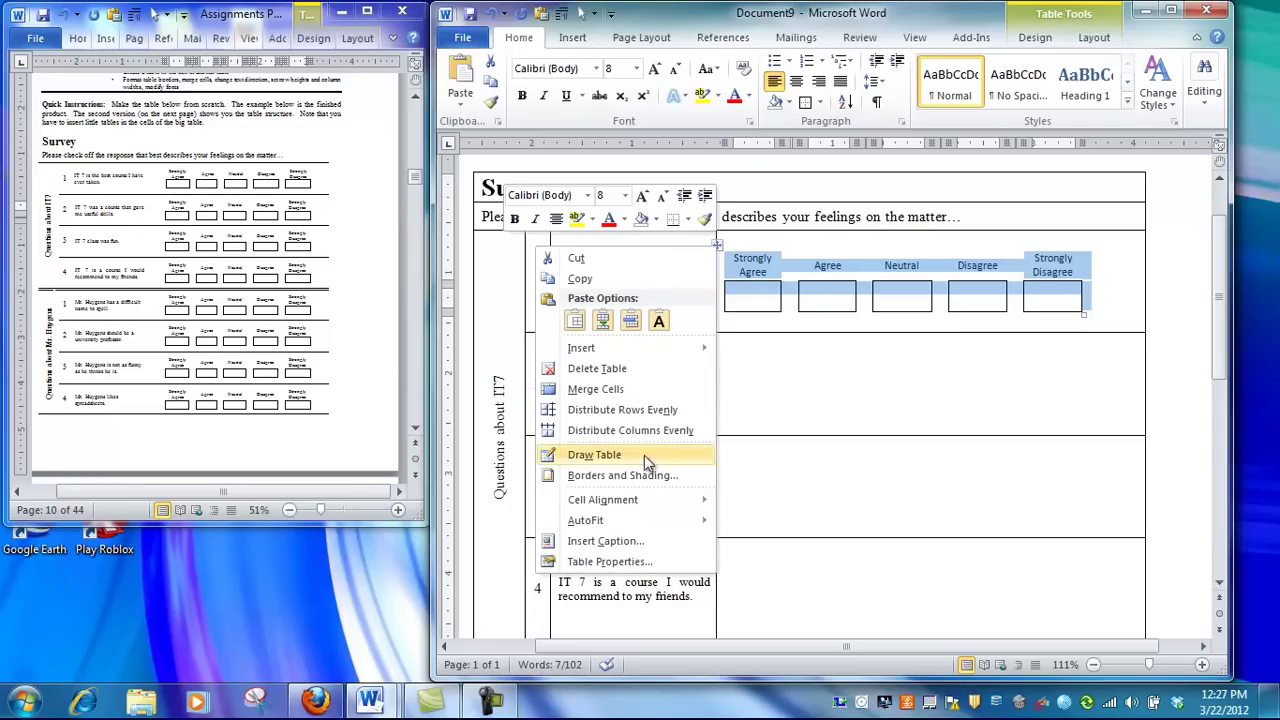
pyautogui.click(631, 561)
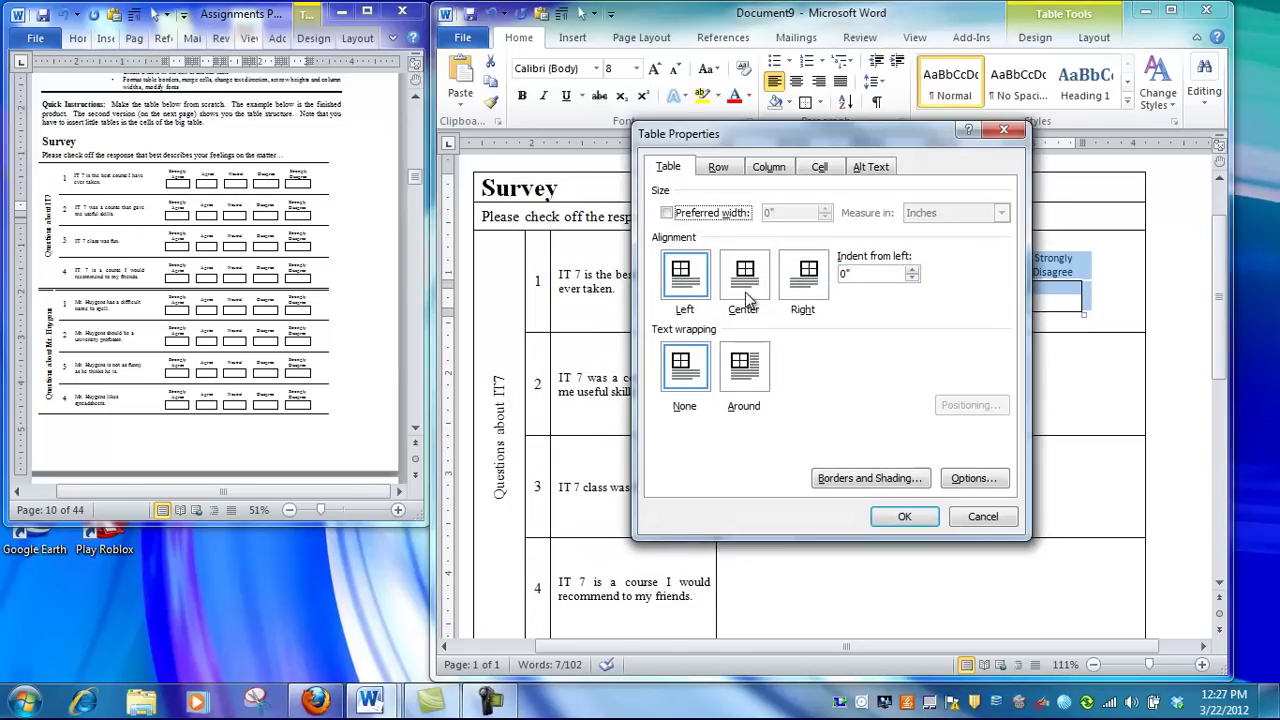
pyautogui.click(748, 278)
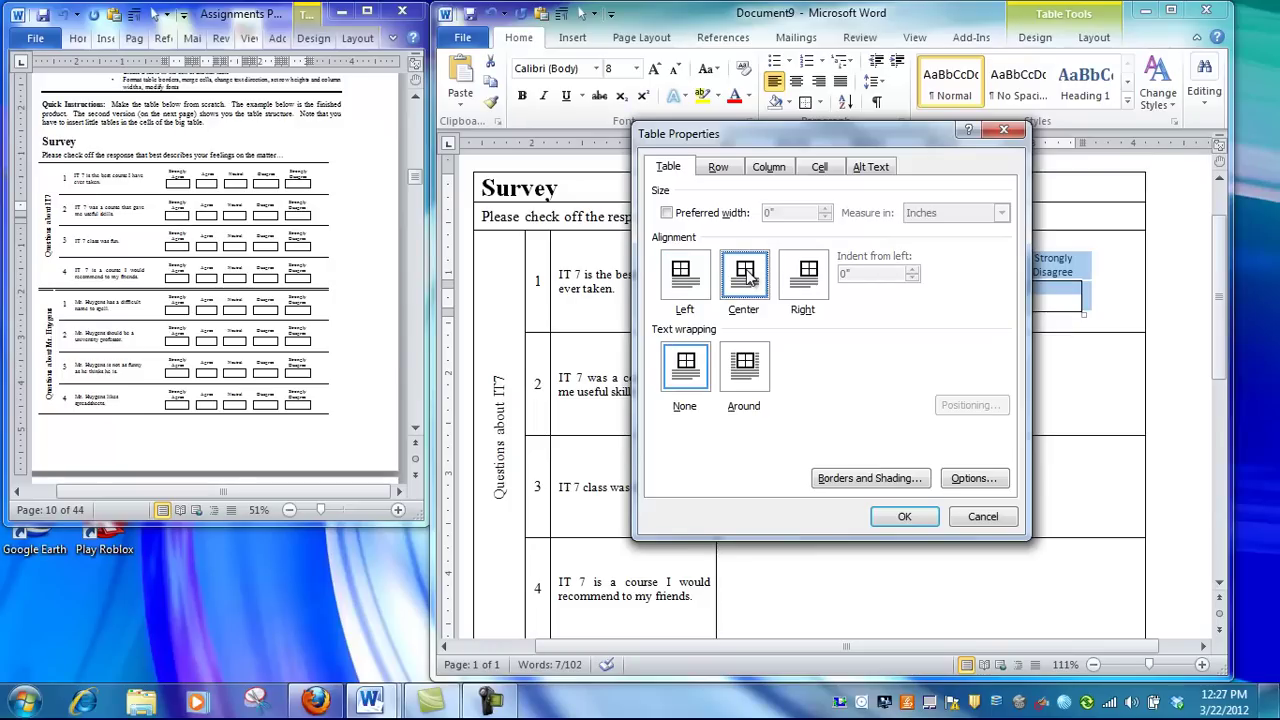
pyautogui.click(904, 516)
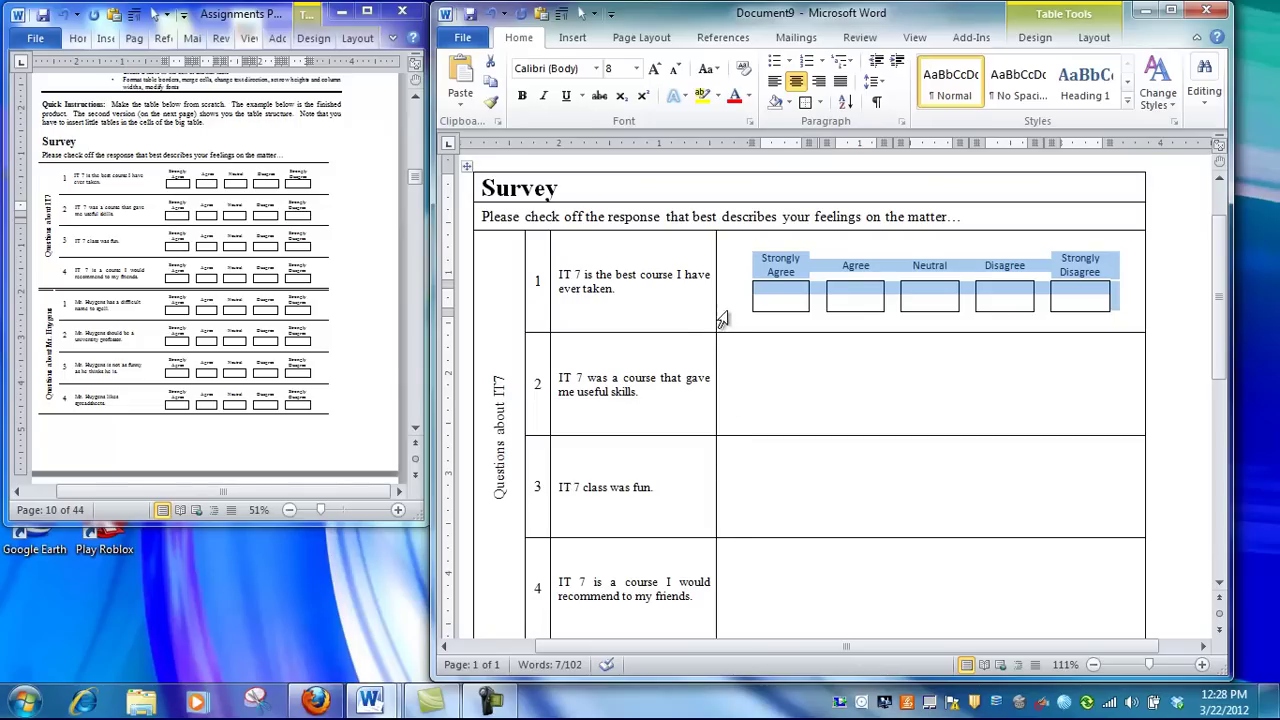
pyautogui.click(779, 370)
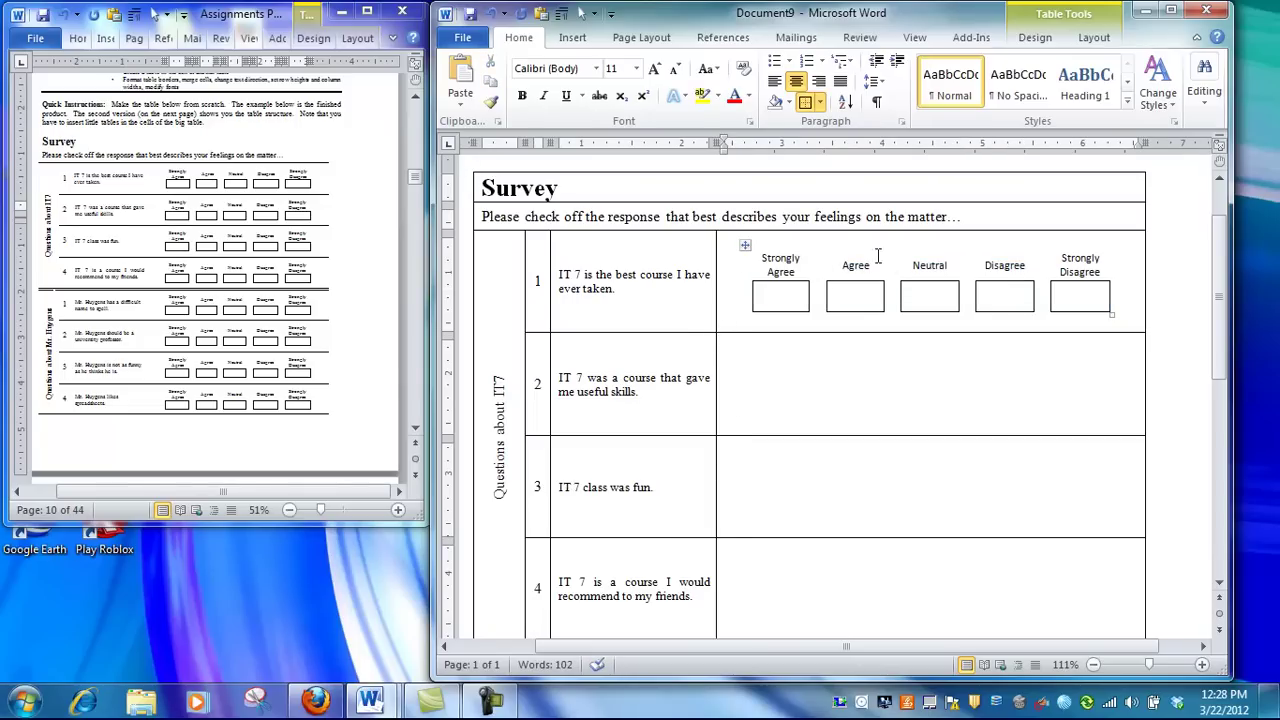
# Copy question 1's nested response table into the empty response cells of questions 2, 3 and 4 in the IT7 section
pyautogui.click(745, 245)
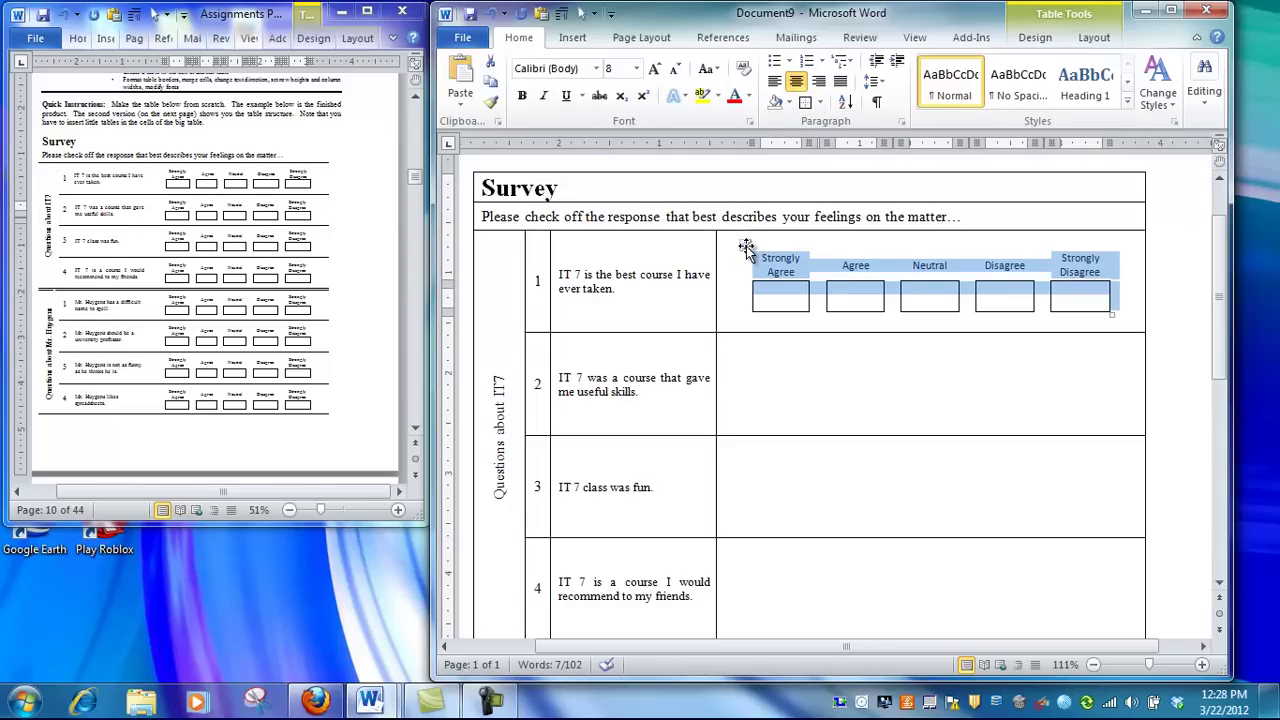
pyautogui.click(820, 387)
pyautogui.hotkey('ctrl', 'v')
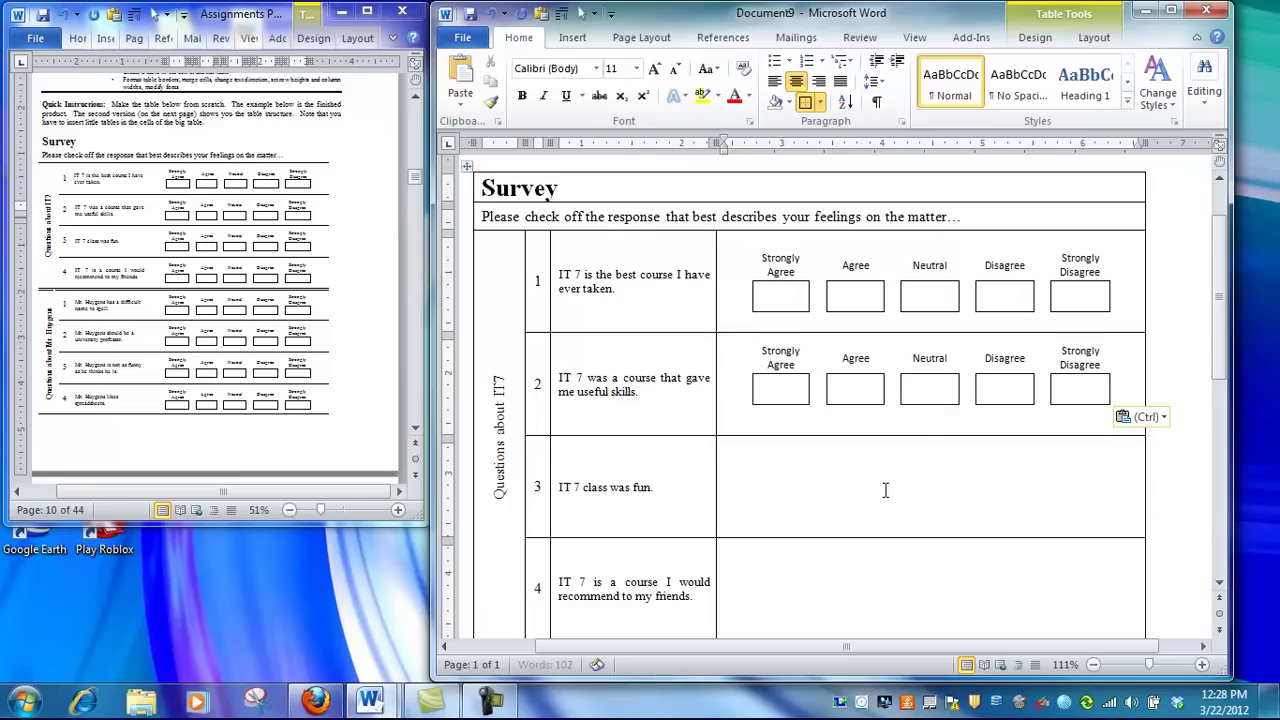
pyautogui.click(940, 506)
pyautogui.hotkey('ctrl', 'v')
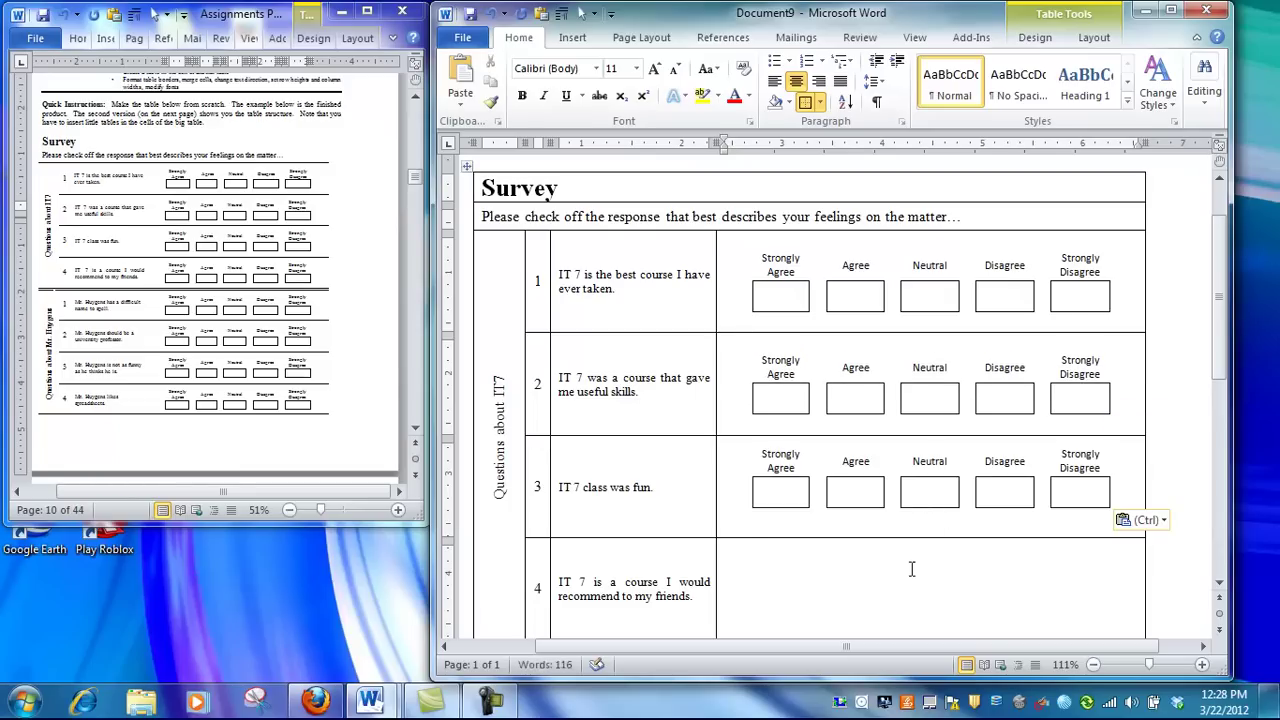
pyautogui.click(950, 590)
pyautogui.hotkey('ctrl', 'v')
# Paste the nested response table into the response cells of questions 1 to 4 in the section about the teacher
pyautogui.scroll(-5, 950, 560)
pyautogui.click(927, 402)
pyautogui.hotkey('ctrl', 'v')
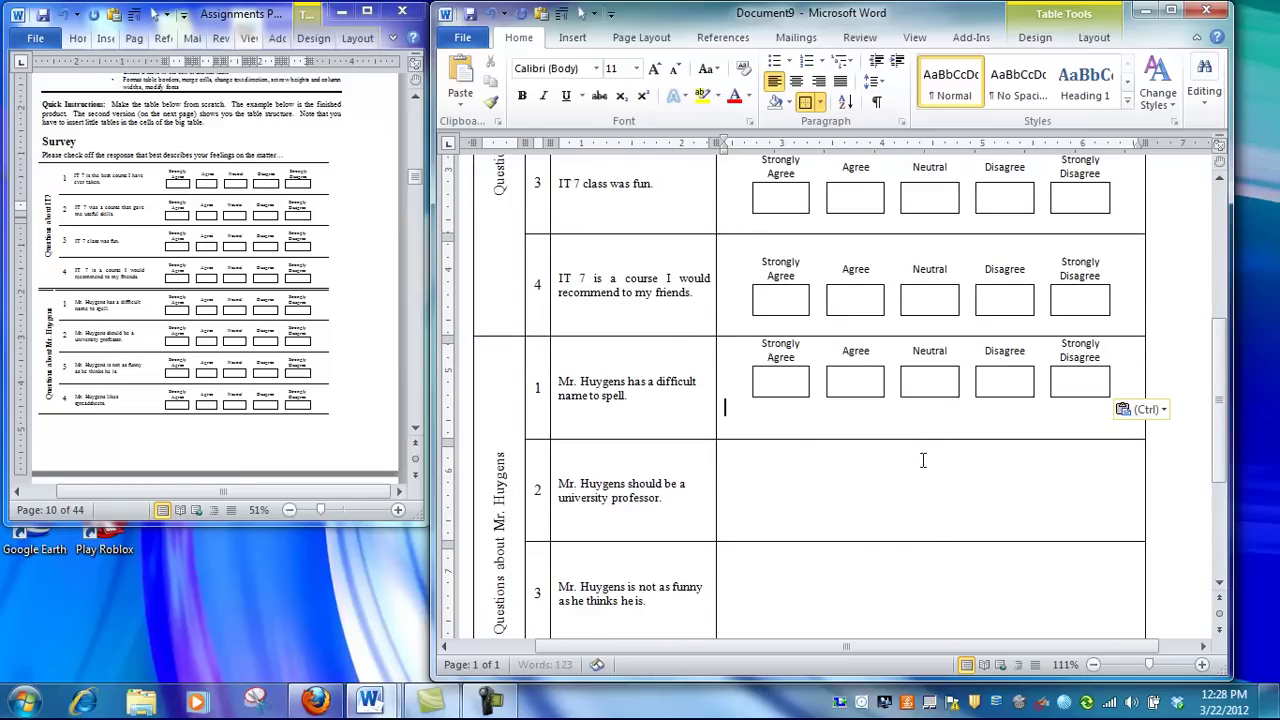
pyautogui.click(924, 486)
pyautogui.hotkey('ctrl', 'v')
pyautogui.click(925, 592)
pyautogui.hotkey('ctrl', 'v')
pyautogui.scroll(-4, 954, 587)
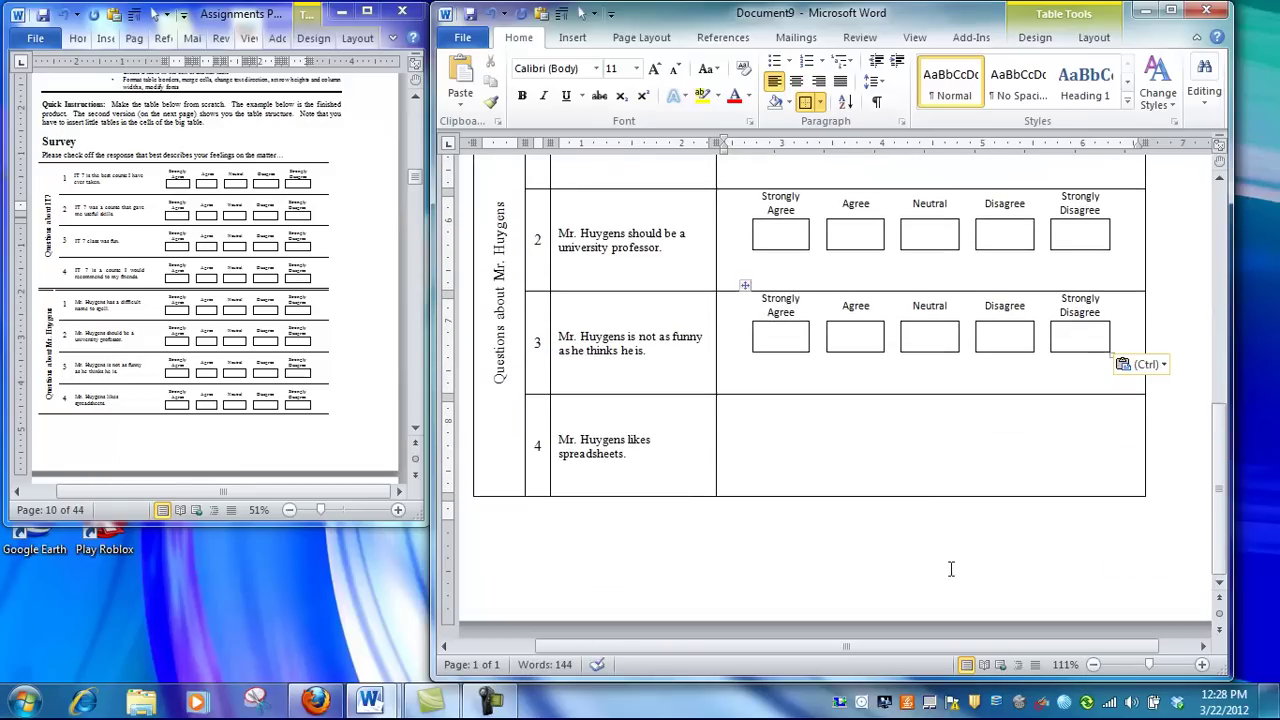
pyautogui.click(923, 449)
pyautogui.hotkey('ctrl', 'v')
# Centre the contents of the teacher section's four response cells horizontally and vertically, and review the whole survey page
pyautogui.scroll(2, 939, 449)
pyautogui.scroll(1, 939, 449)
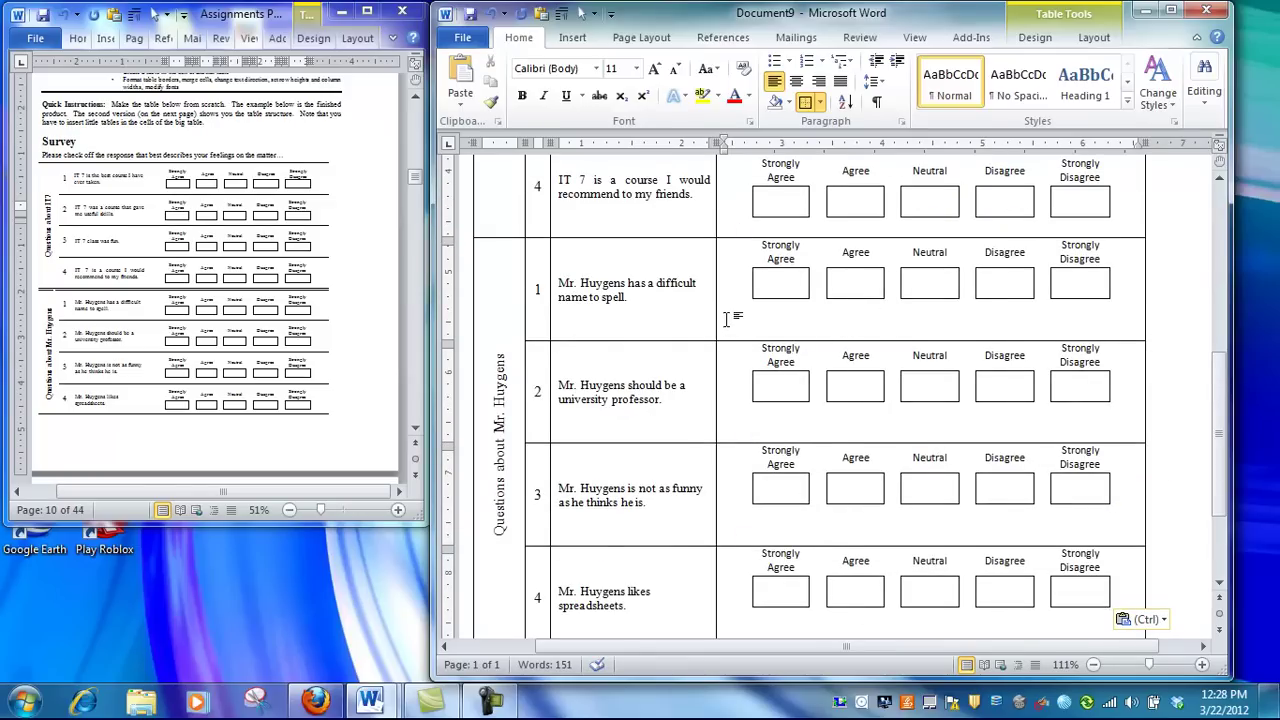
pyautogui.moveTo(731, 277); pyautogui.dragTo(733, 563)
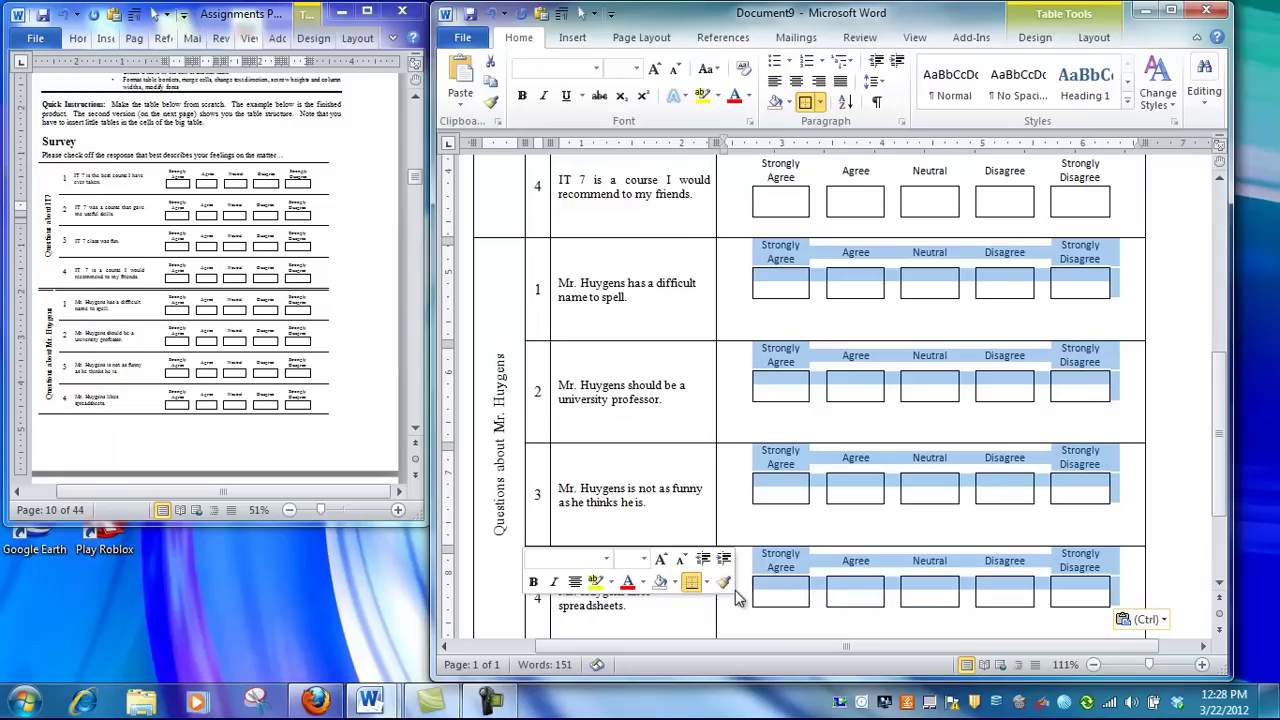
pyautogui.rightClick(738, 622)
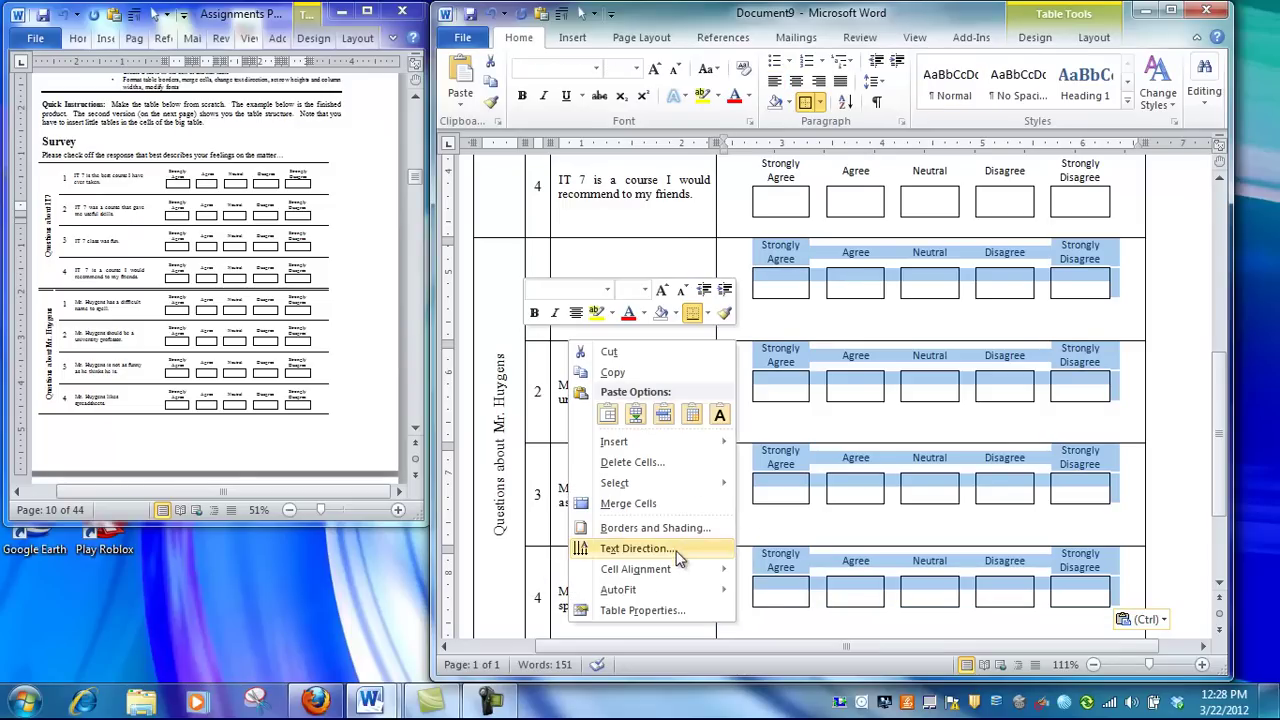
pyautogui.click(540, 590)
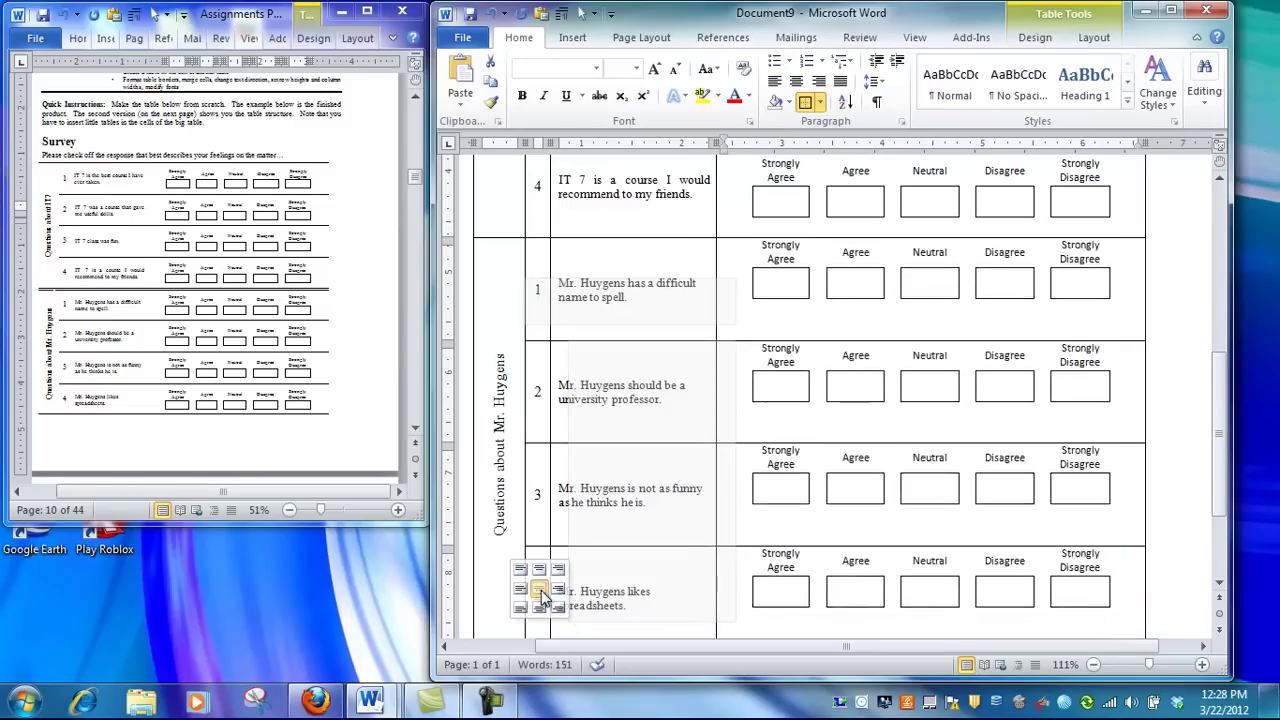
pyautogui.keyDown('ctrl'); pyautogui.scroll(-5, 714, 492); pyautogui.keyUp('ctrl')
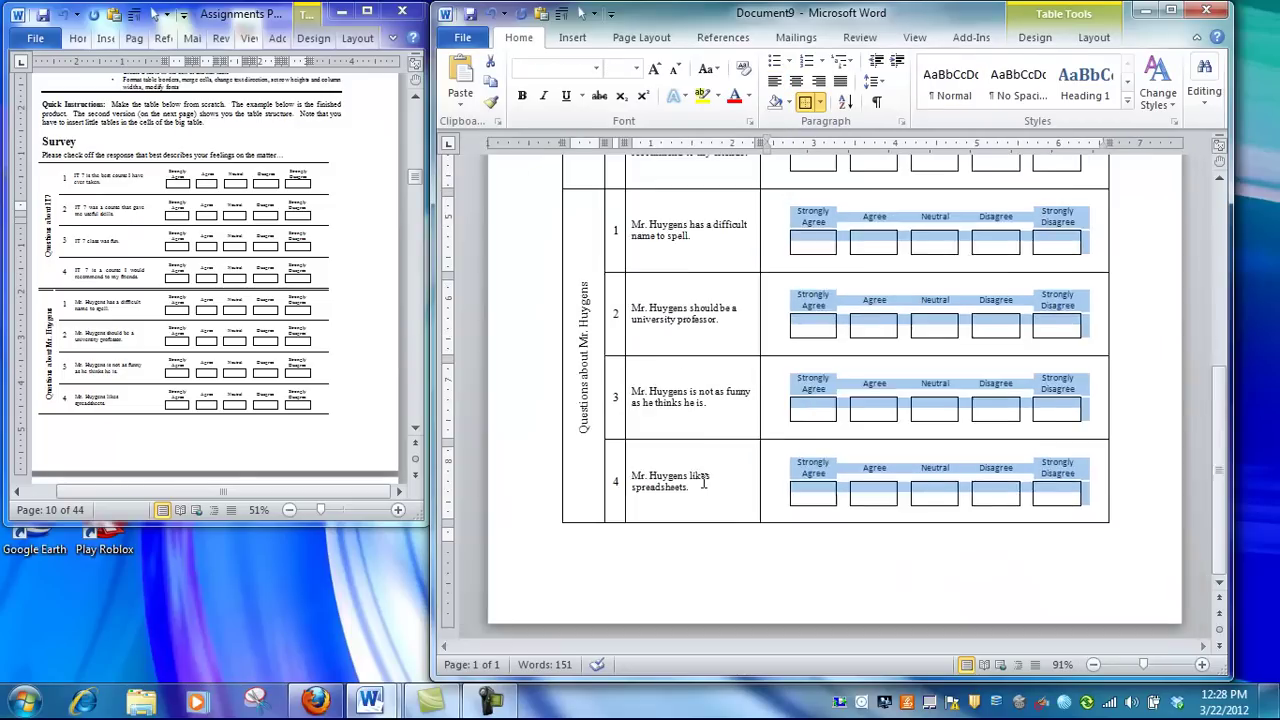
pyautogui.keyDown('ctrl'); pyautogui.scroll(-1, 704, 480); pyautogui.keyUp('ctrl')
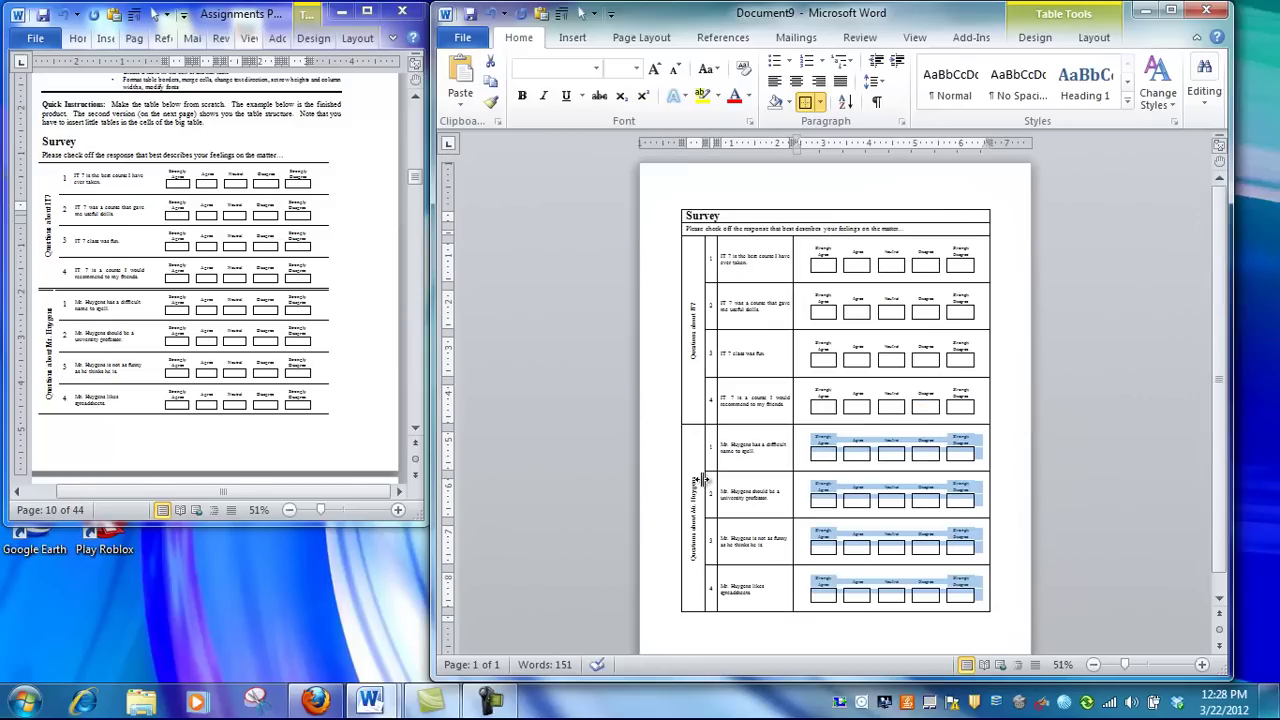
pyautogui.click(1007, 418)
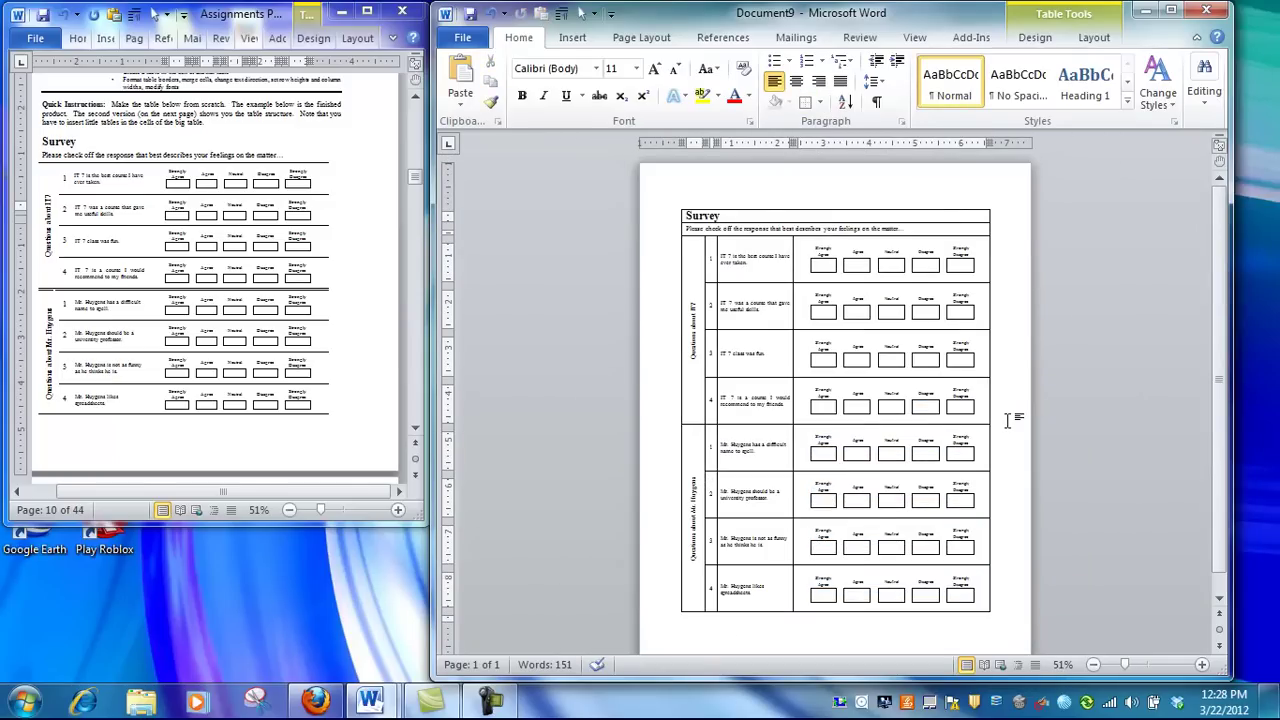